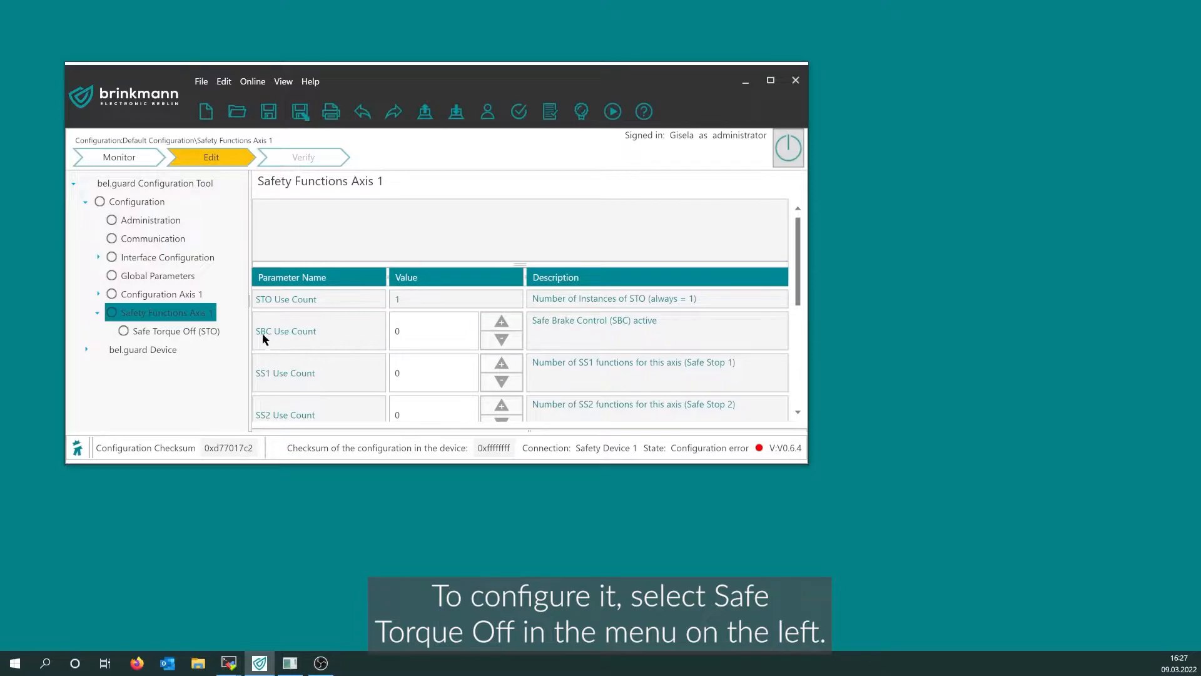
Link the STO Out signal of the Safe Torque Off function on axis 1 to digital output Q1
{"action": "left_click", "coordinate": [199, 333]}
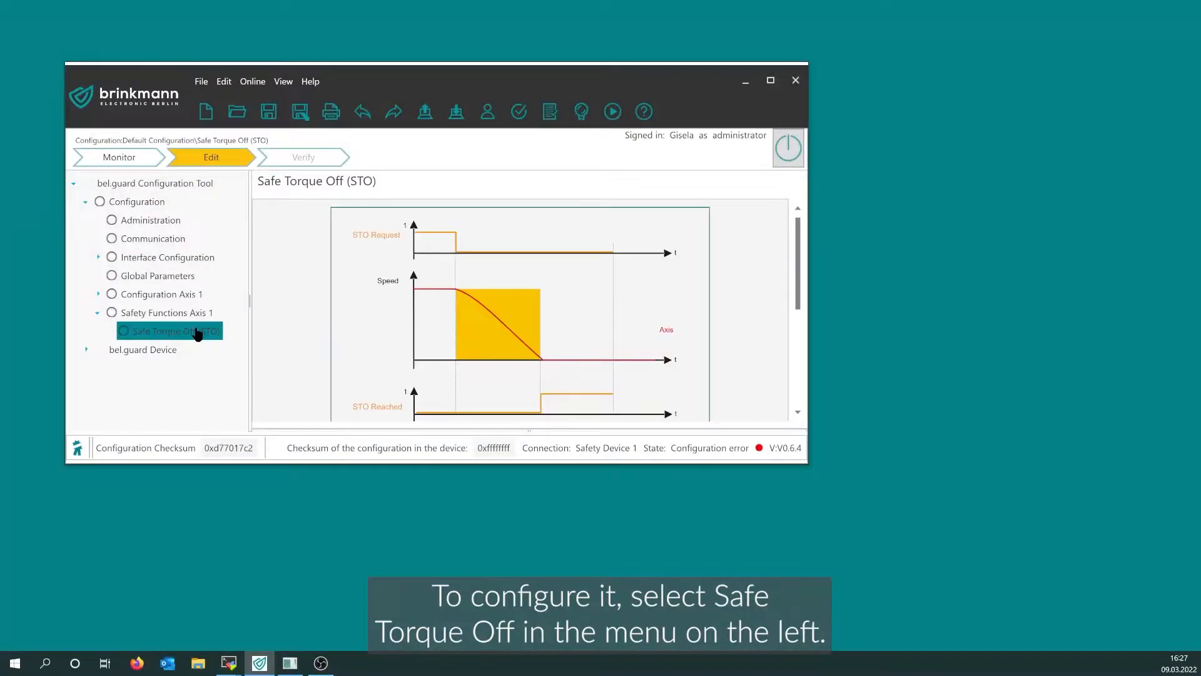
{"action": "scroll", "coordinate": [295, 321], "scroll_direction": "down", "scroll_amount": 5}
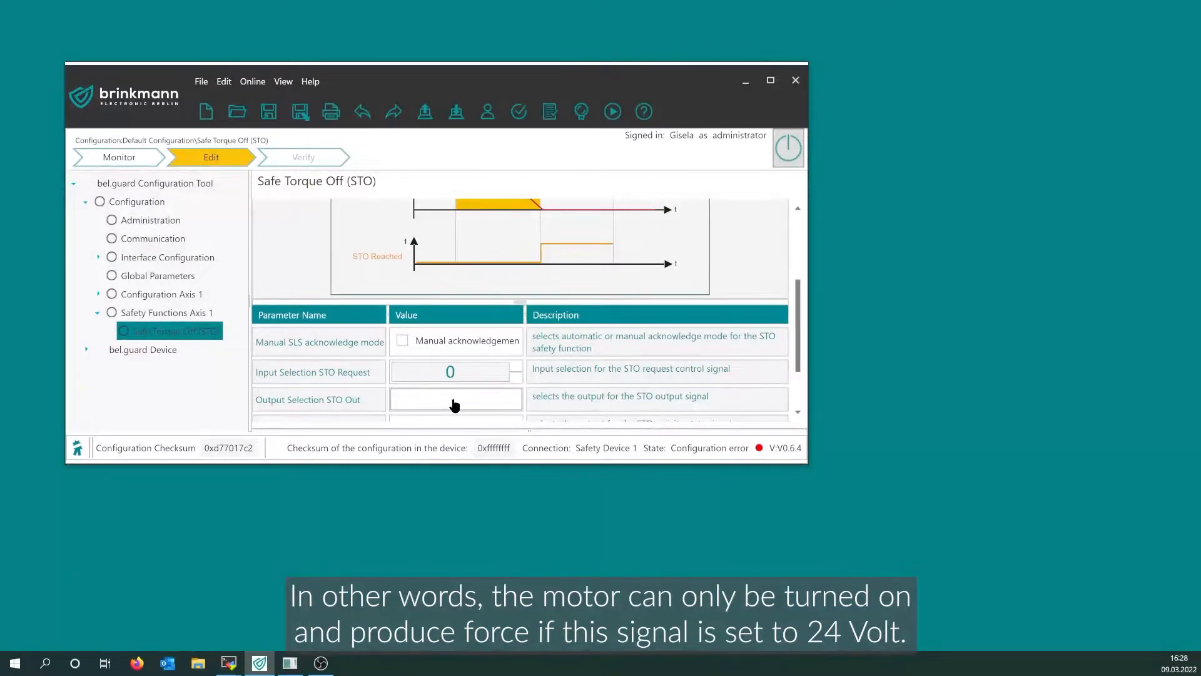
{"action": "scroll", "coordinate": [455, 406], "scroll_direction": "down", "scroll_amount": 3}
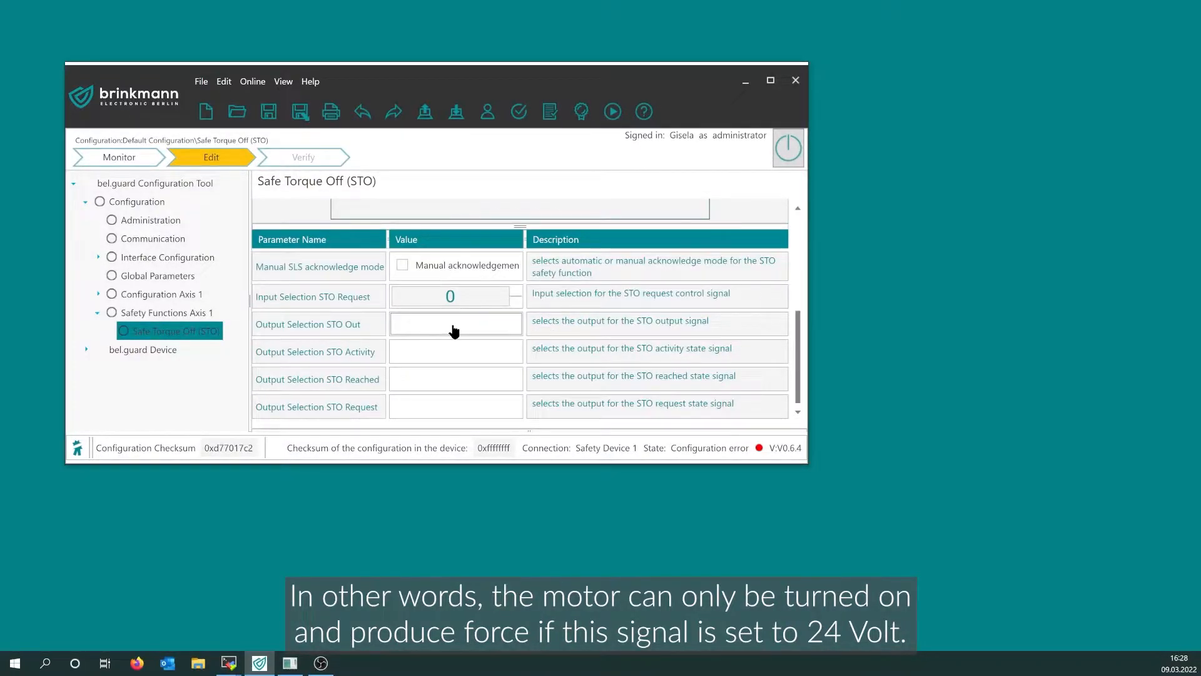
{"action": "left_click", "coordinate": [455, 331]}
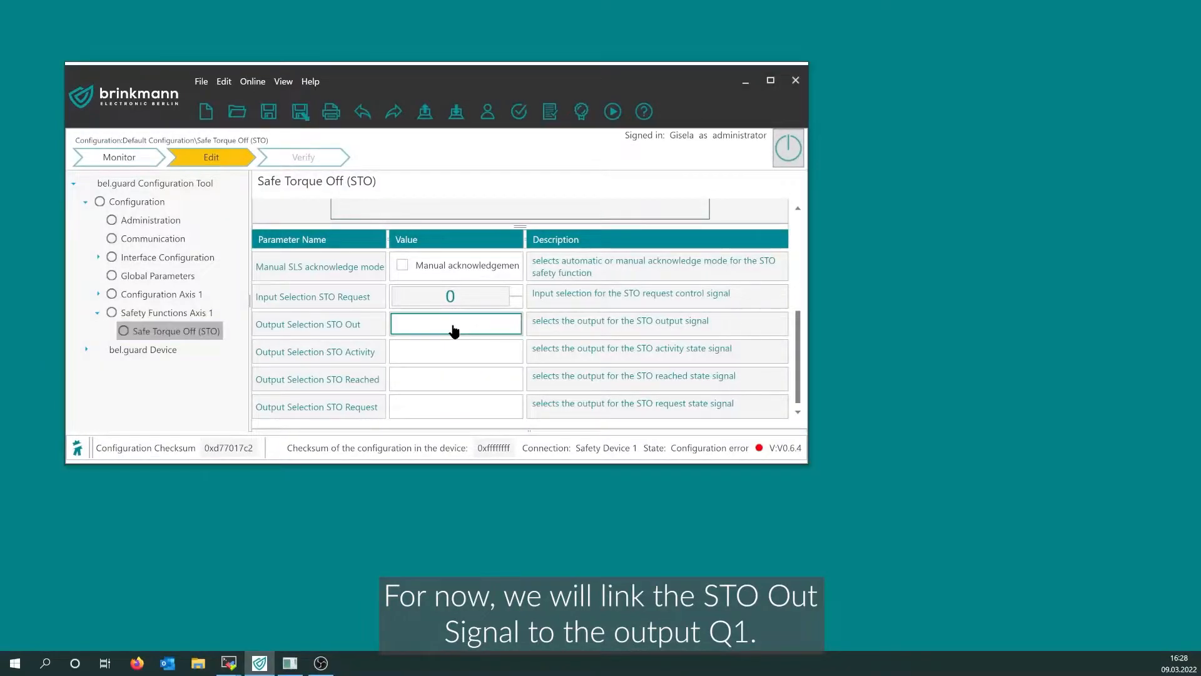
{"action": "double_click", "coordinate": [455, 332]}
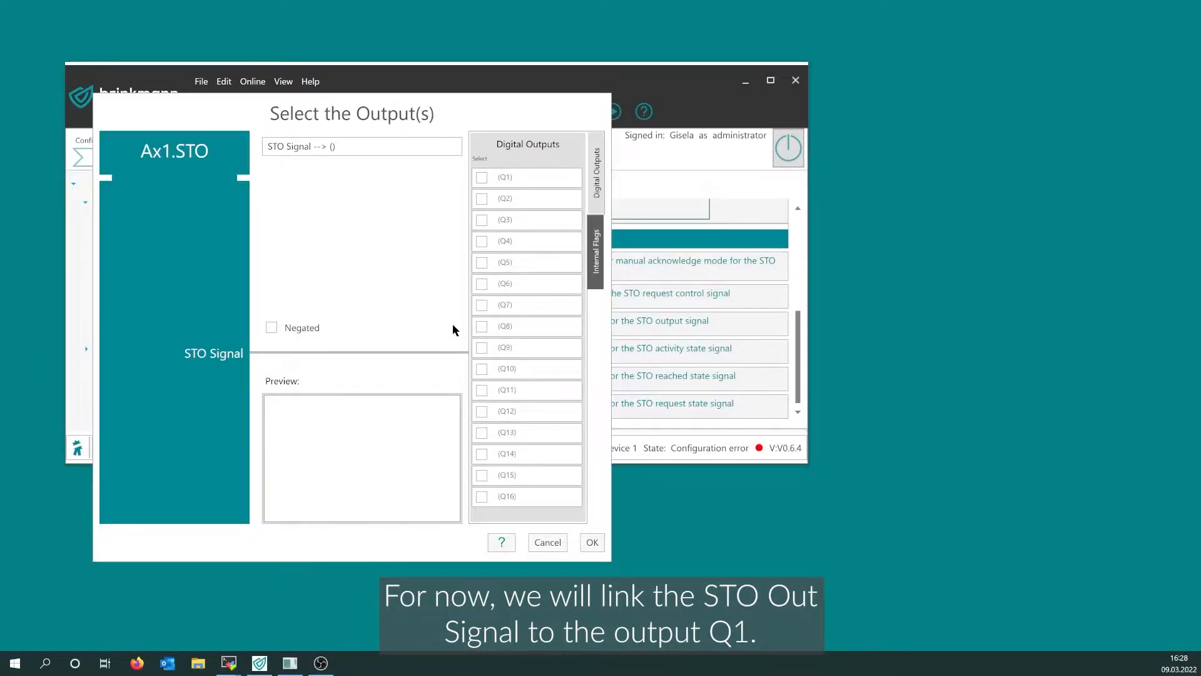
{"action": "left_click", "coordinate": [481, 176]}
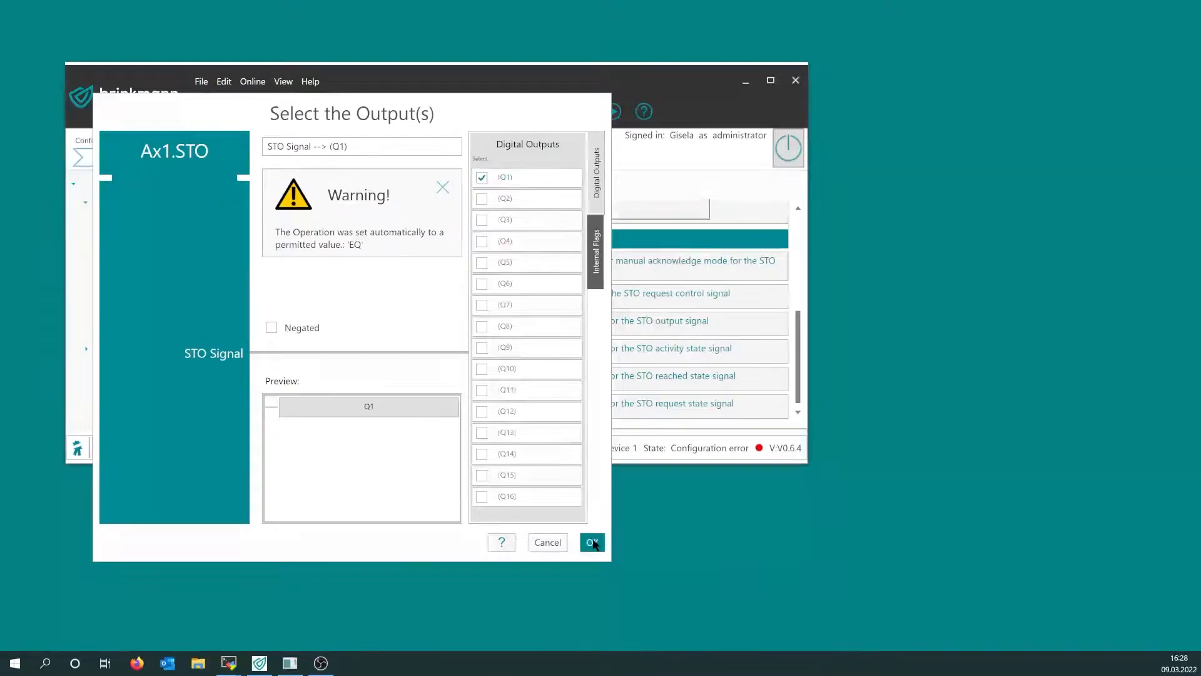
{"action": "left_click", "coordinate": [592, 542]}
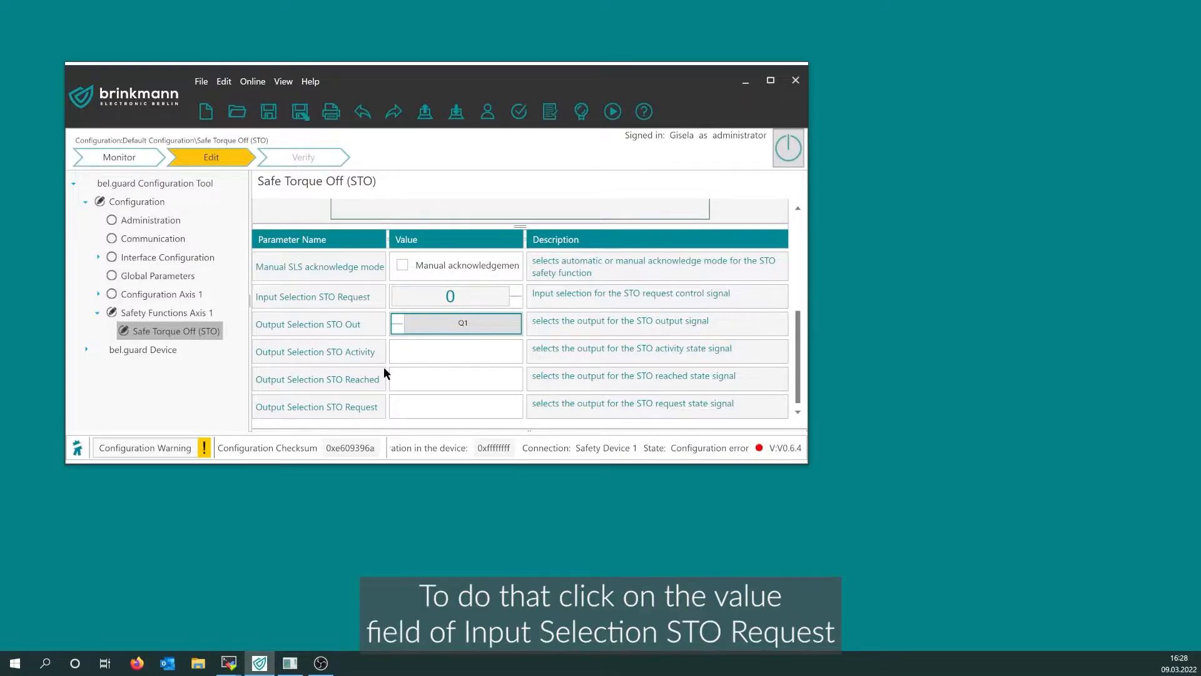
Assign digital input I1 to the STO Request signal of Safe Torque Off
{"action": "left_click", "coordinate": [450, 299]}
{"action": "left_click", "coordinate": [450, 299]}
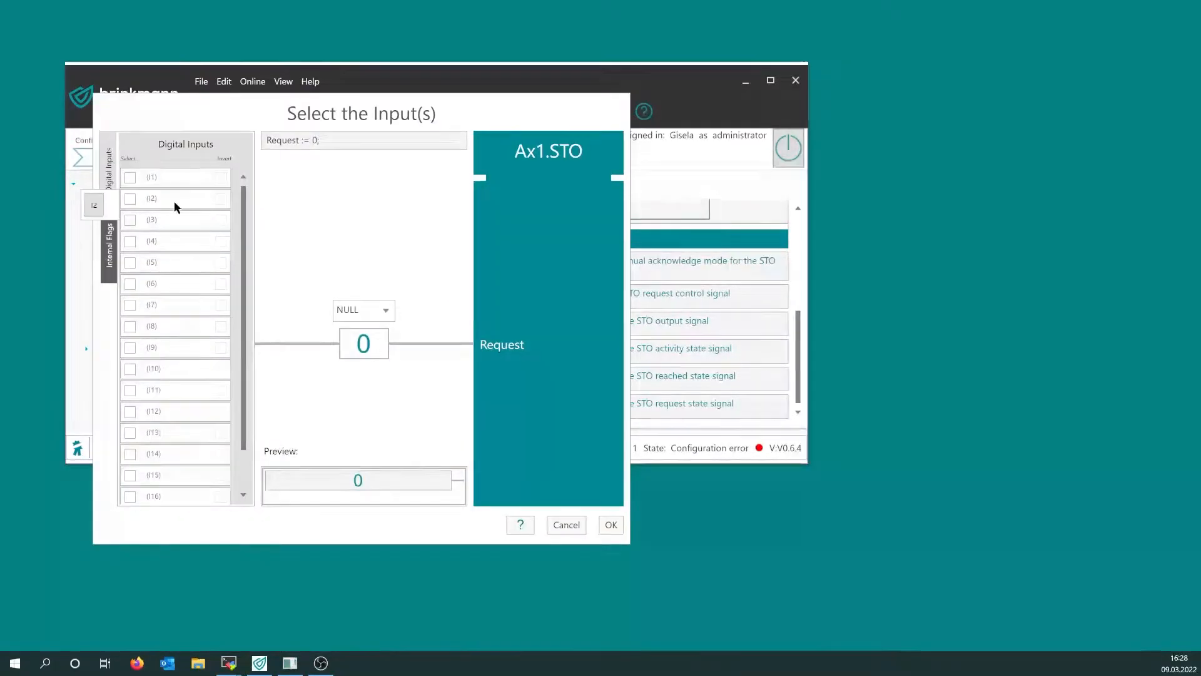
{"action": "left_click", "coordinate": [132, 178]}
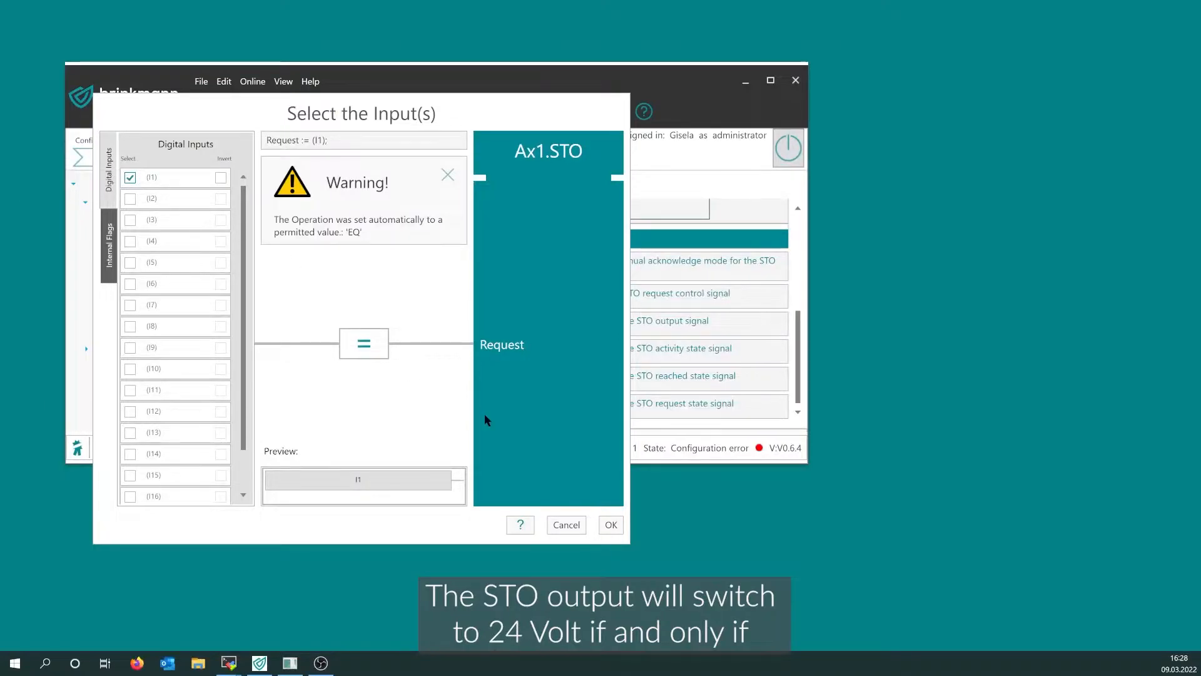
{"action": "left_click", "coordinate": [611, 525]}
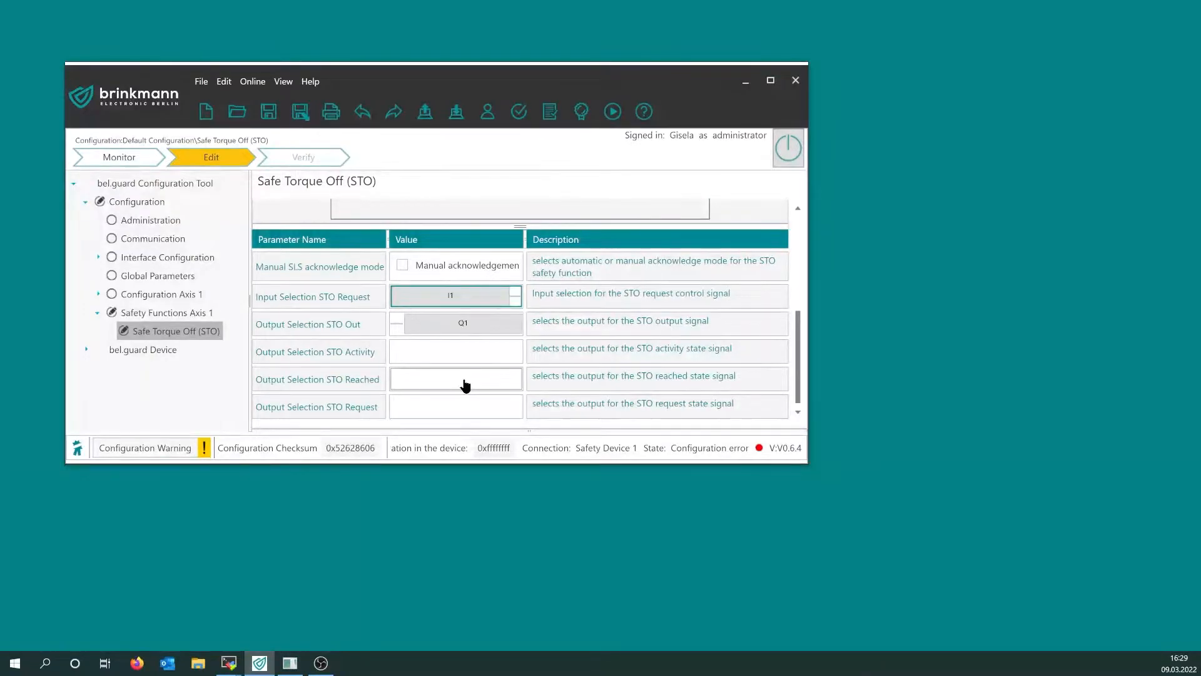
Set the SBC use count for axis 1 to 1 and enable SBC after STO as its activation order
{"action": "left_click", "coordinate": [161, 313]}
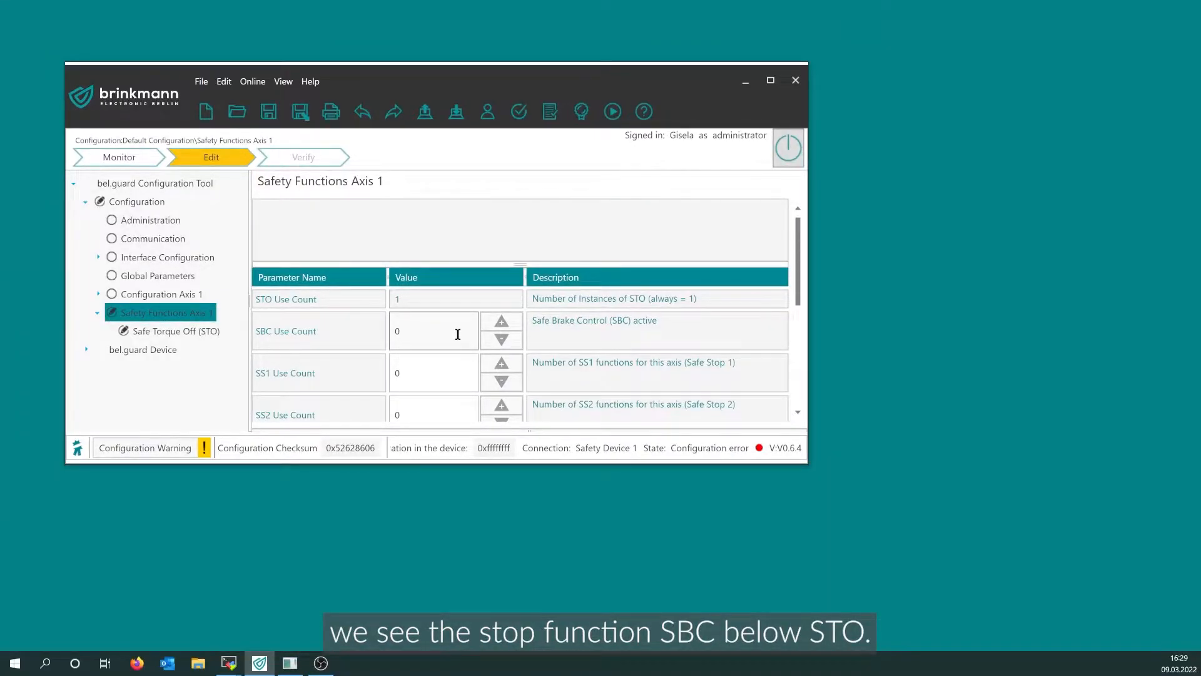
{"action": "left_click", "coordinate": [500, 322]}
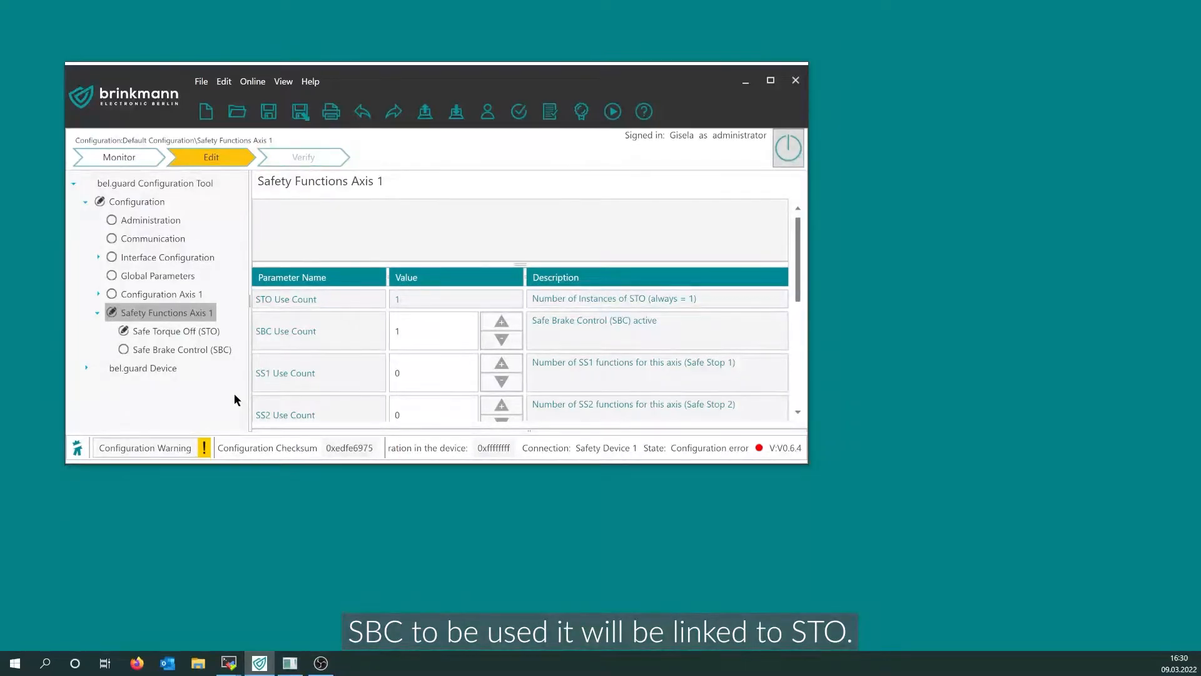
{"action": "left_click", "coordinate": [191, 355]}
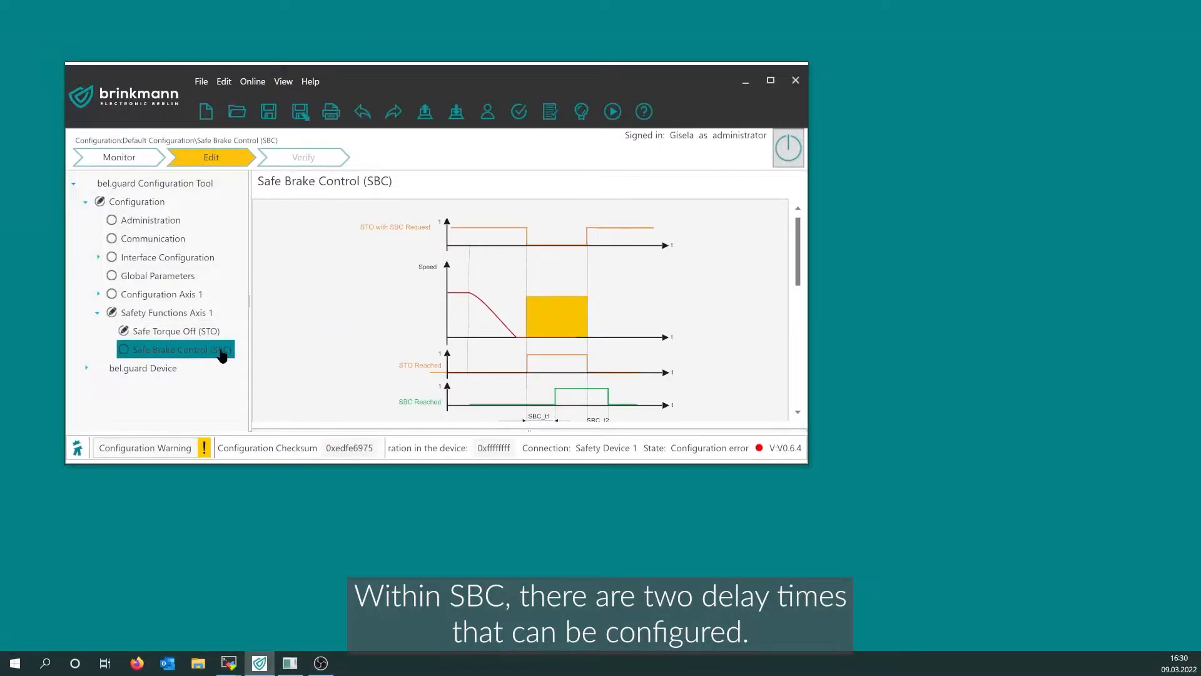
{"action": "scroll", "coordinate": [276, 349], "scroll_direction": "down", "scroll_amount": 3}
{"action": "scroll", "coordinate": [325, 366], "scroll_direction": "down", "scroll_amount": 2}
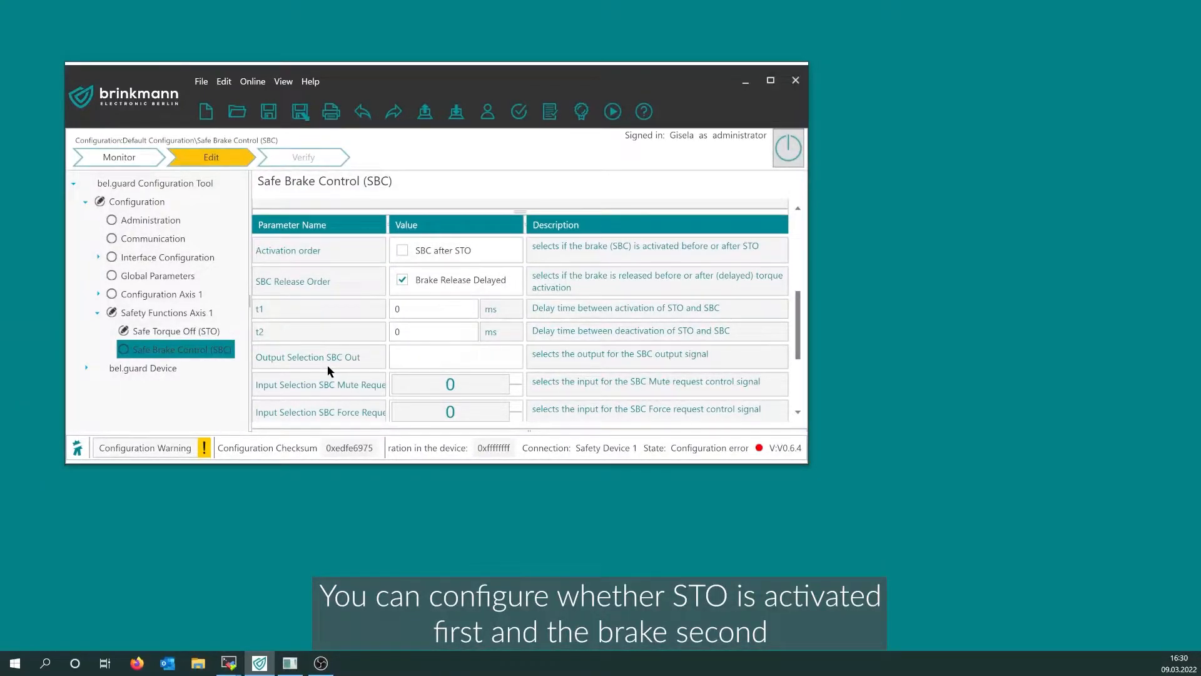
{"action": "left_click", "coordinate": [402, 251]}
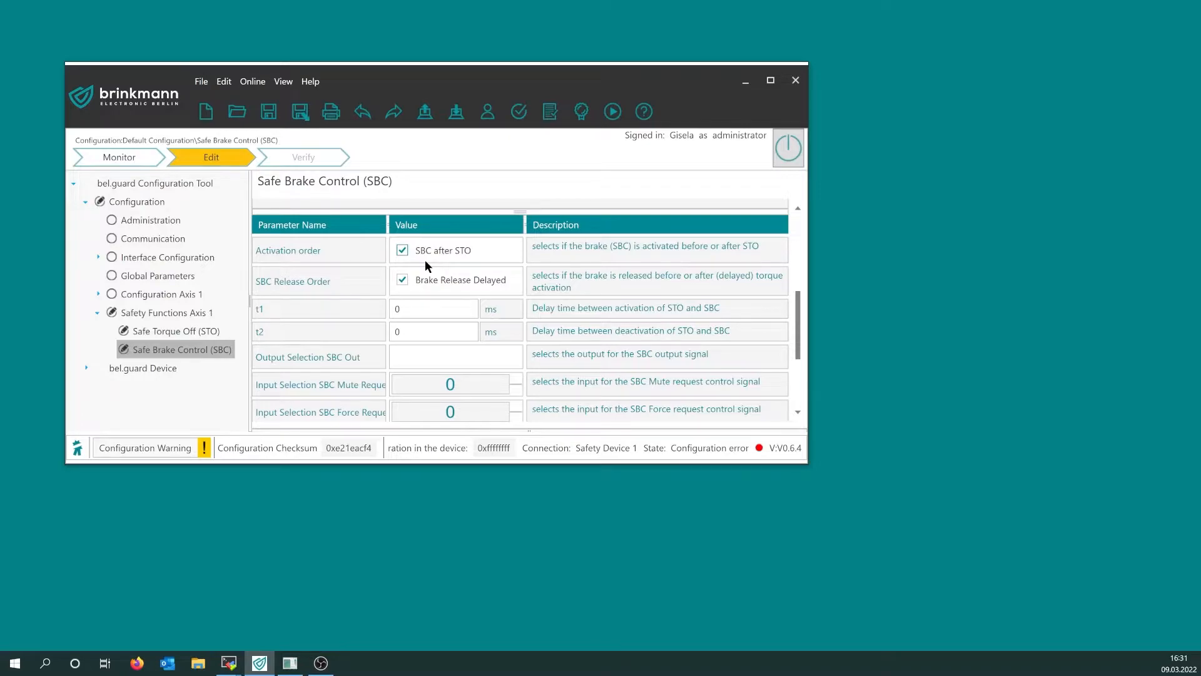
Set the Safe Brake Control delay times t1 to 100 ms and t2 to 20 ms
{"action": "left_click", "coordinate": [430, 307]}
{"action": "type", "text": "100"}
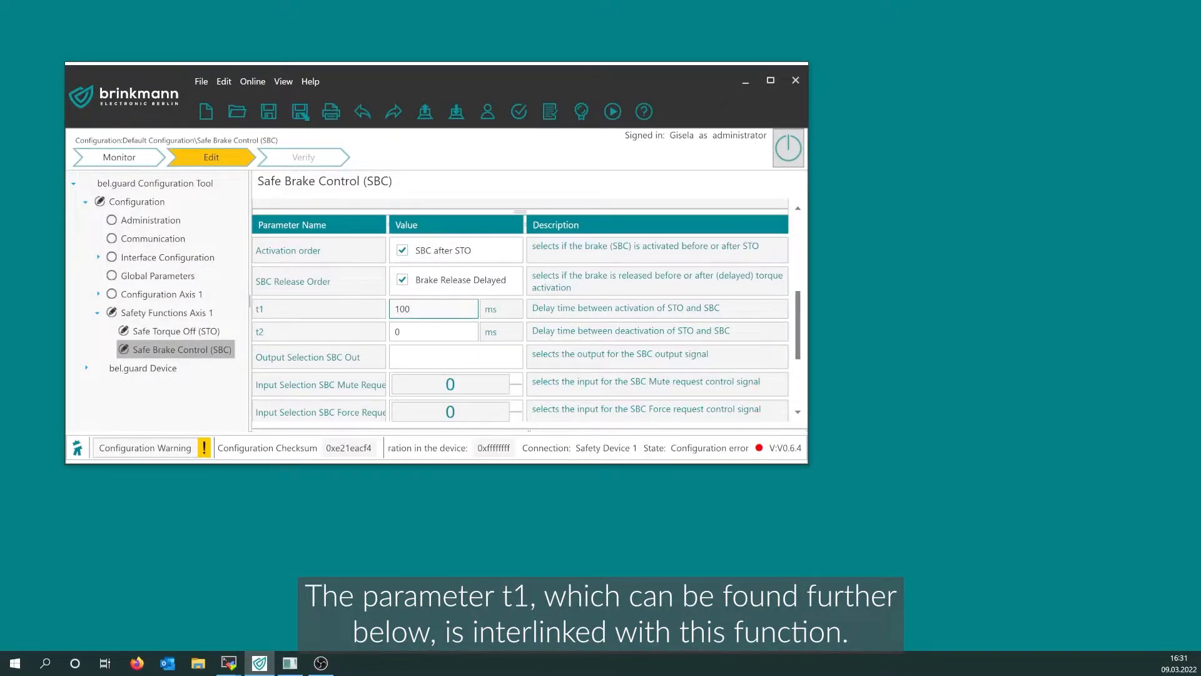
{"action": "left_click", "coordinate": [436, 329]}
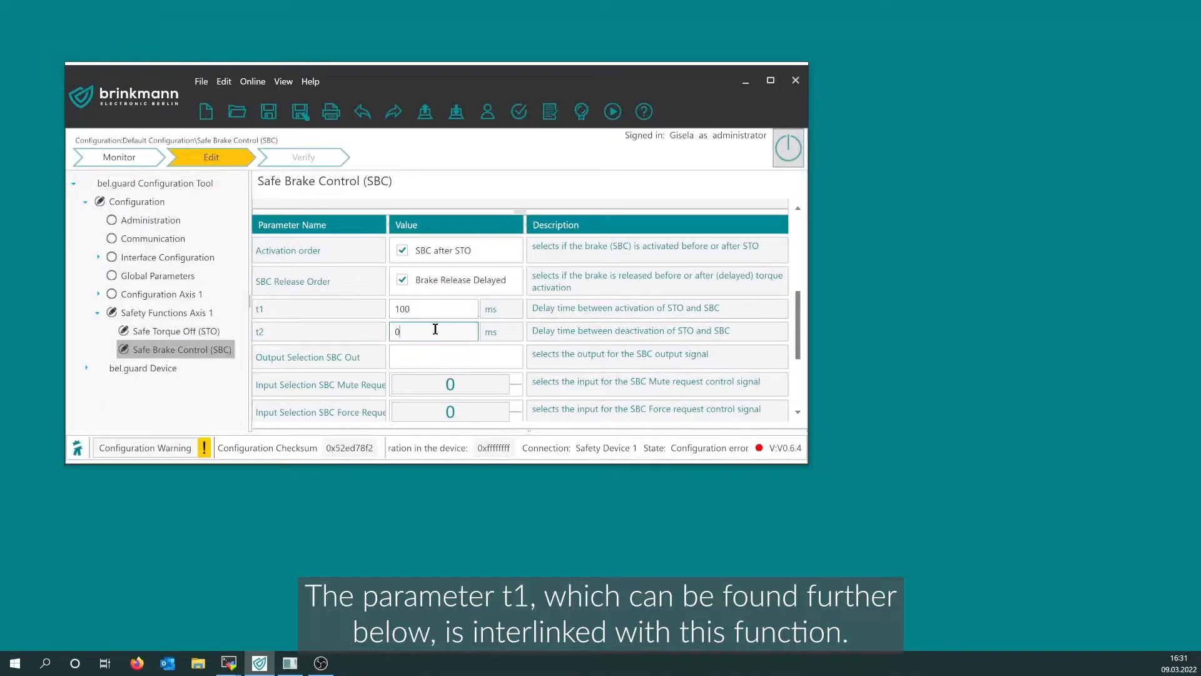
{"action": "key", "text": "BackSpace"}
{"action": "type", "text": "20"}
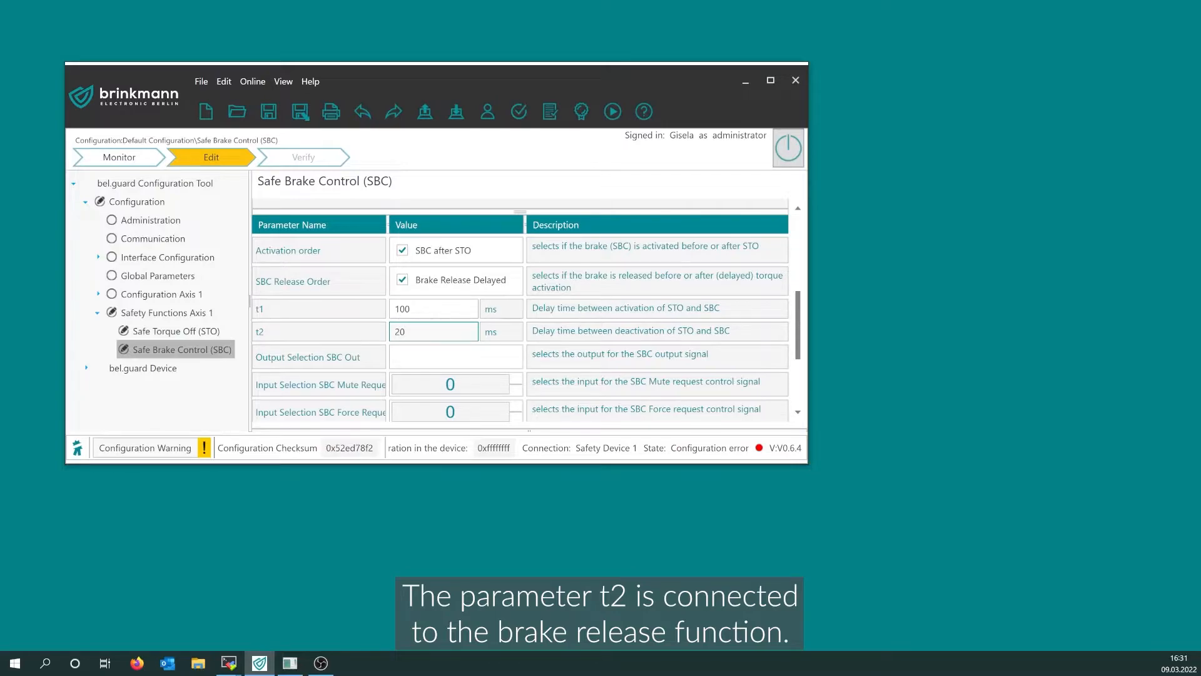
{"action": "left_click", "coordinate": [372, 335]}
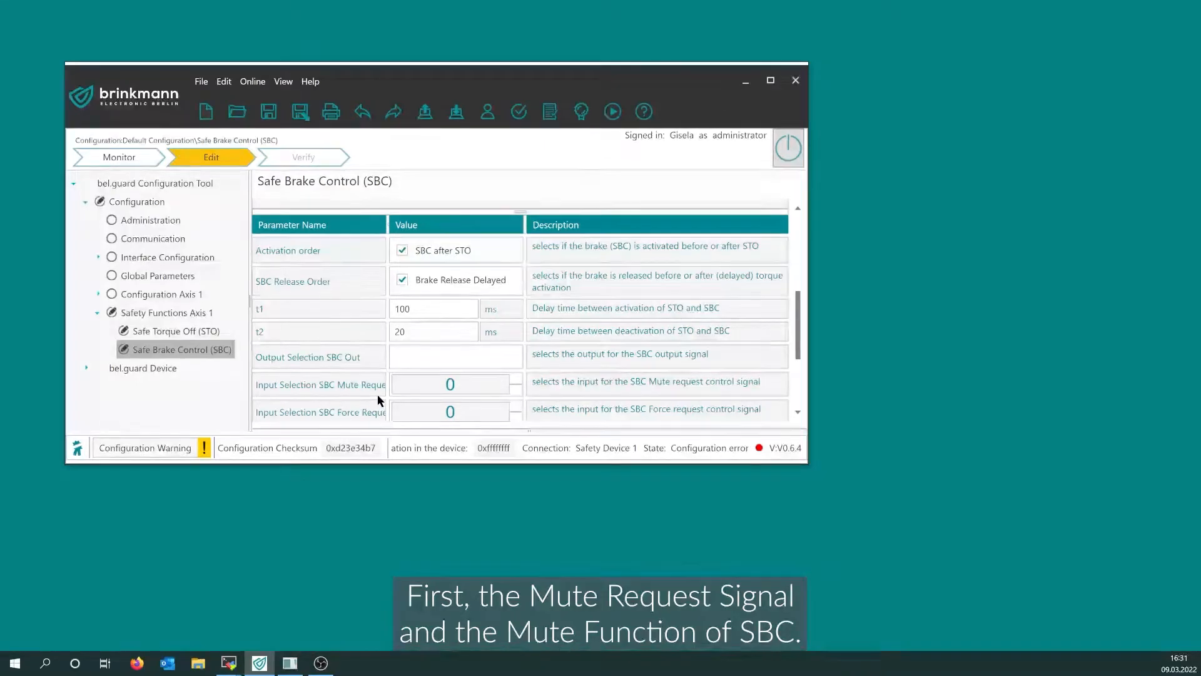
Set the SS1 use count for axis 1 to 1 and open the Safe Stop 1 parameters
{"action": "scroll", "coordinate": [378, 394], "scroll_direction": "down", "scroll_amount": 2}
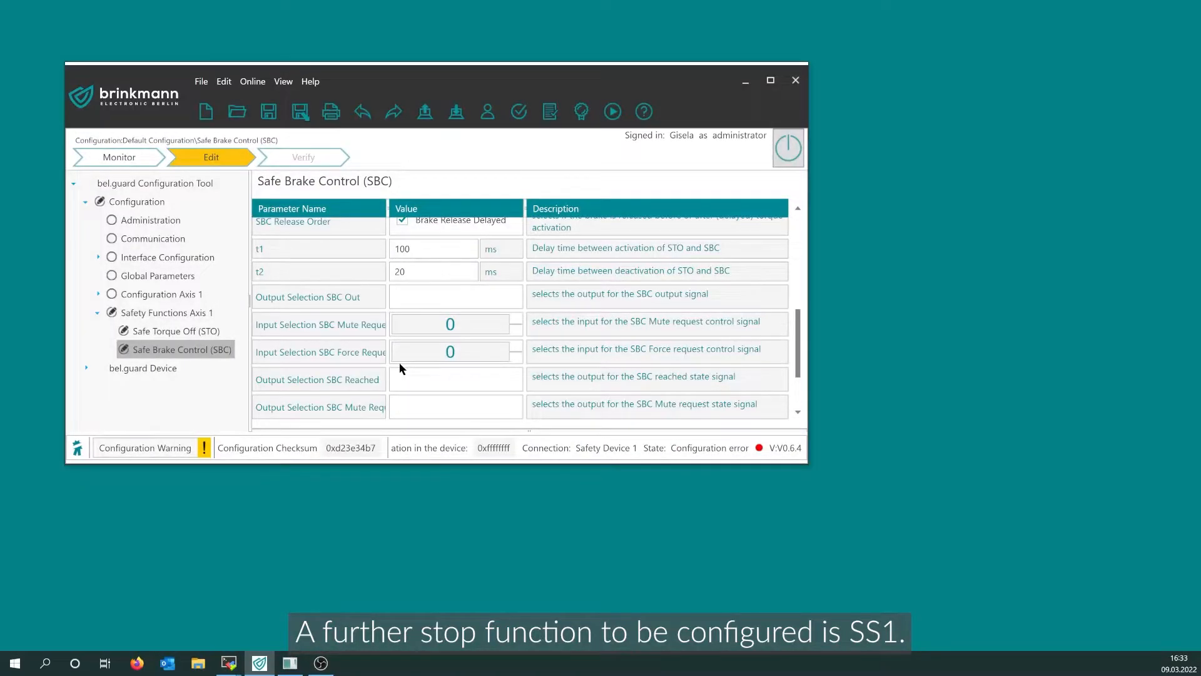
{"action": "left_click", "coordinate": [193, 315]}
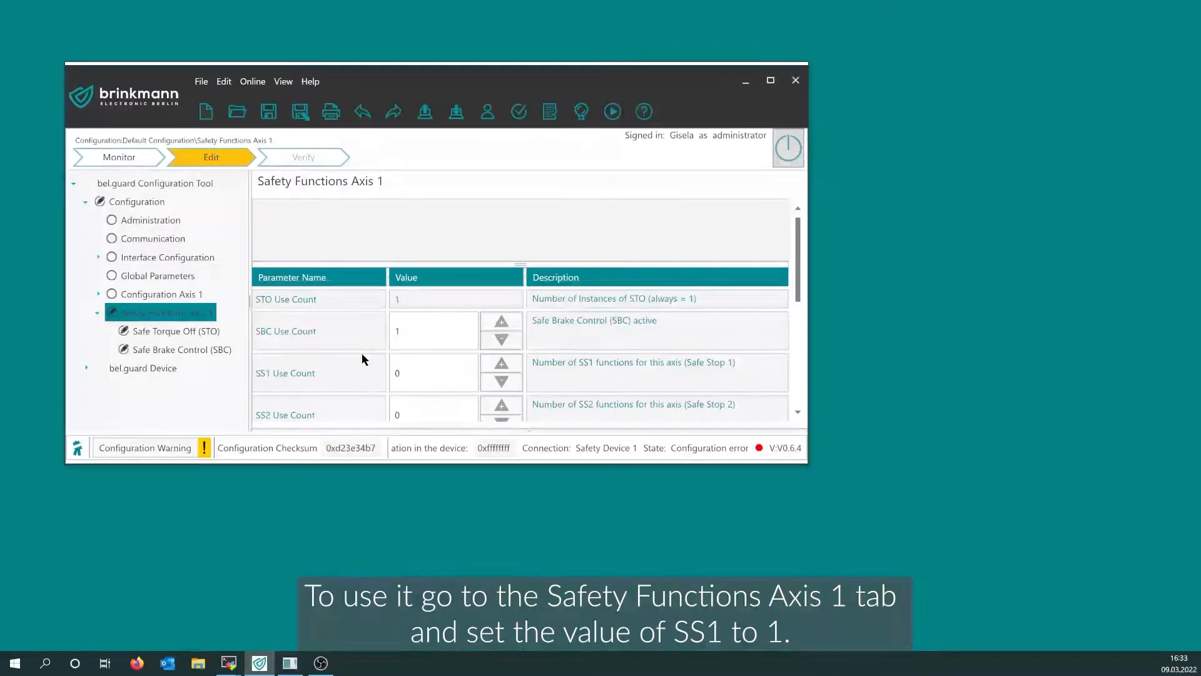
{"action": "left_click", "coordinate": [507, 363]}
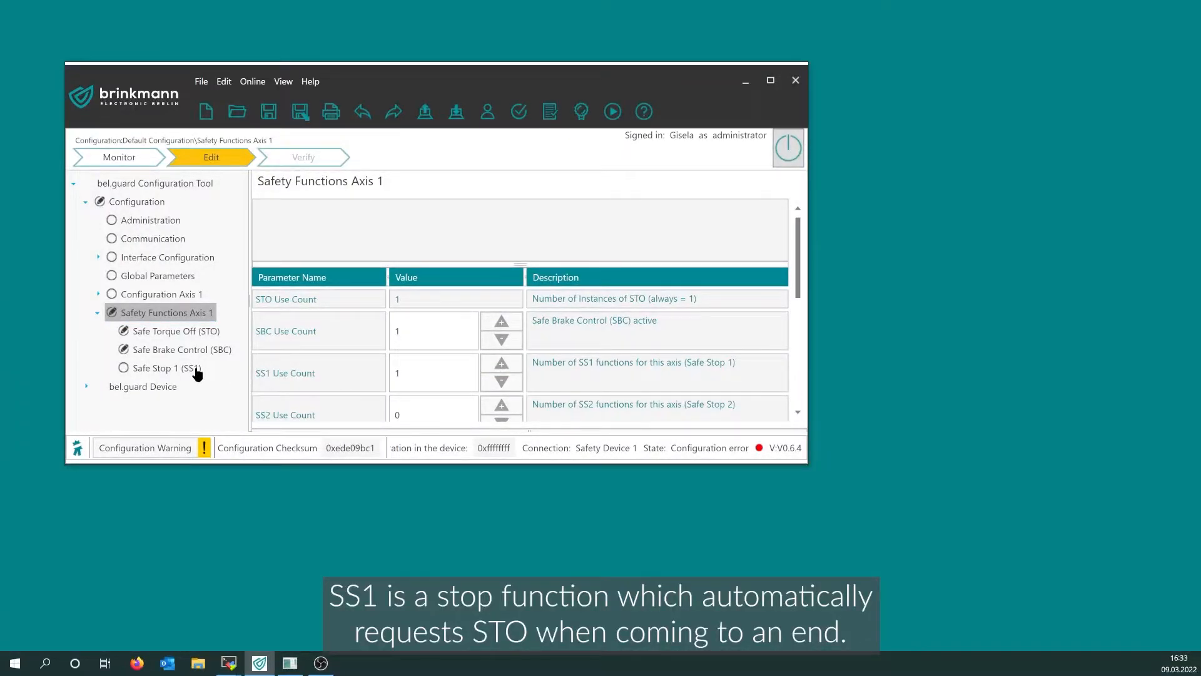
{"action": "left_click", "coordinate": [182, 370]}
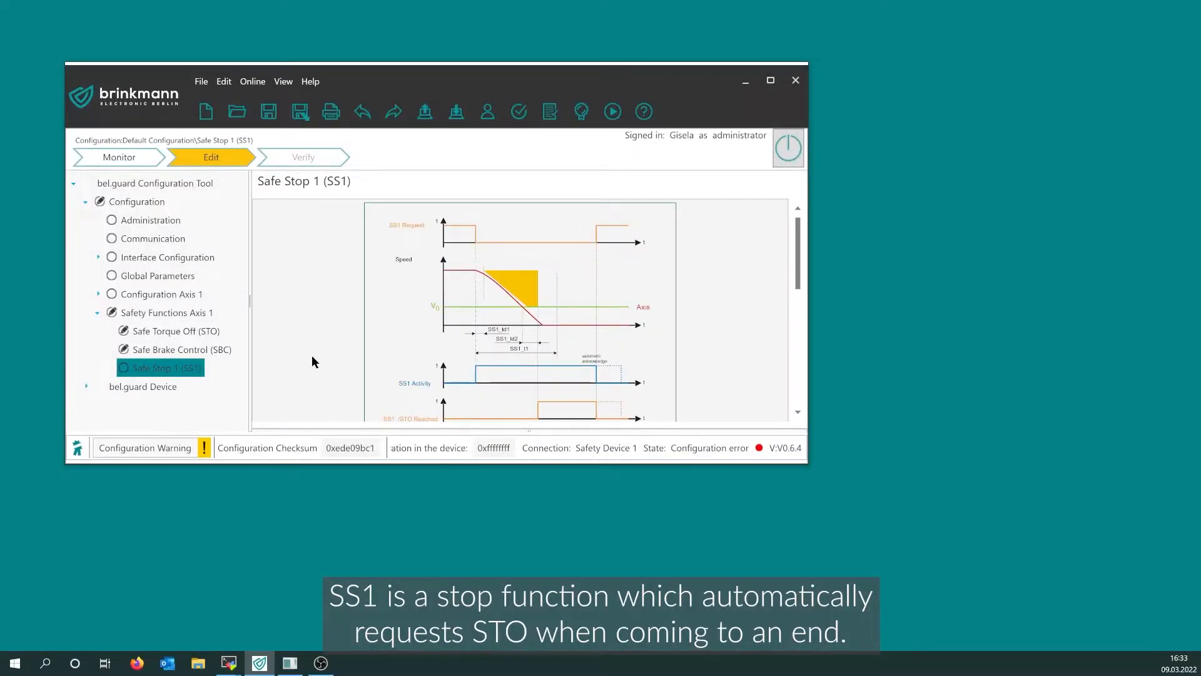
{"action": "scroll", "coordinate": [312, 356], "scroll_direction": "down", "scroll_amount": 3}
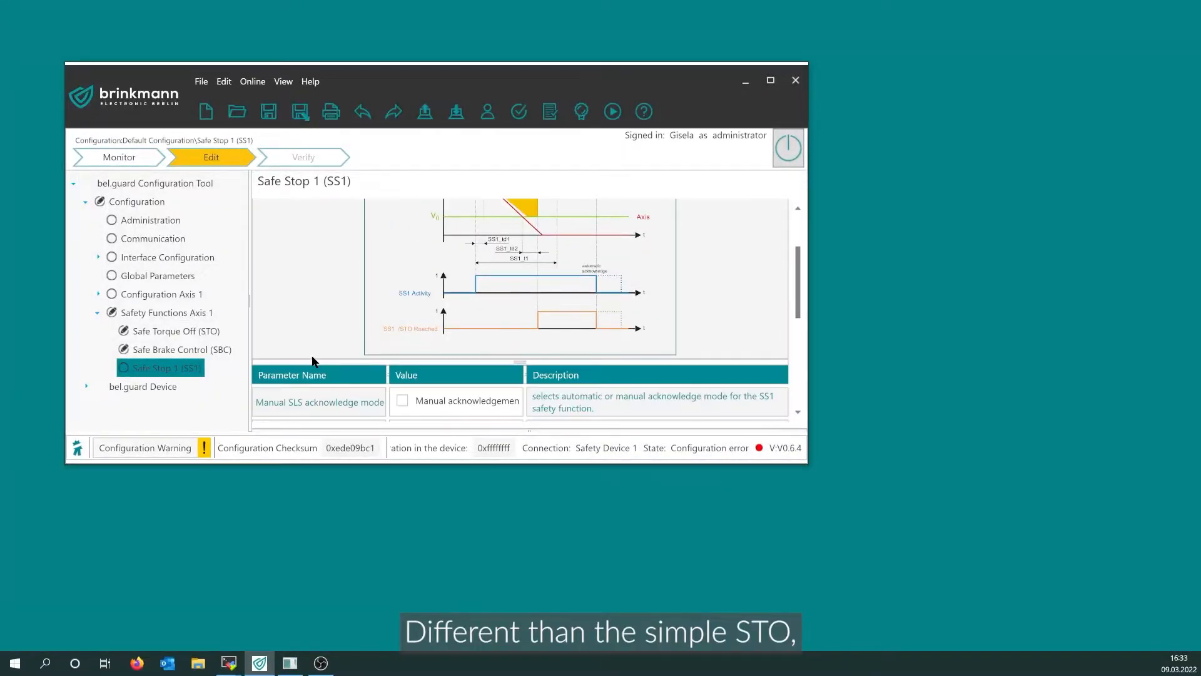
{"action": "scroll", "coordinate": [312, 361], "scroll_direction": "down", "scroll_amount": 3}
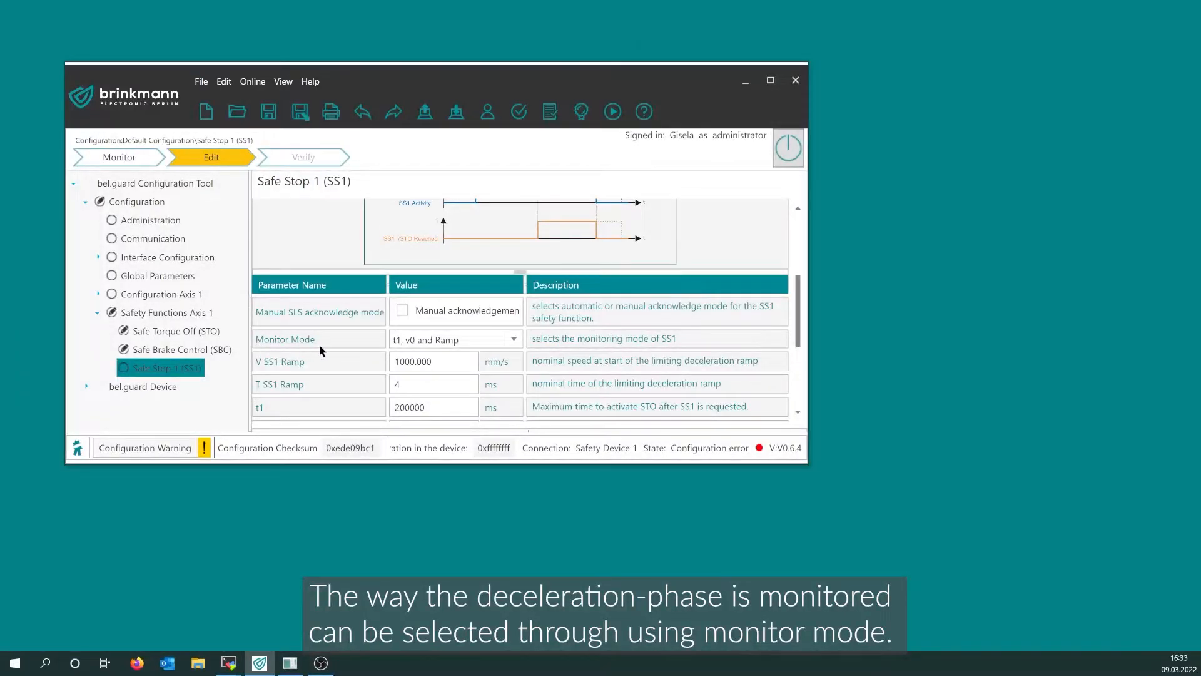
Try the Safe Stop 1 monitor mode "t1" followed by "t1 and v0"
{"action": "left_click", "coordinate": [466, 341]}
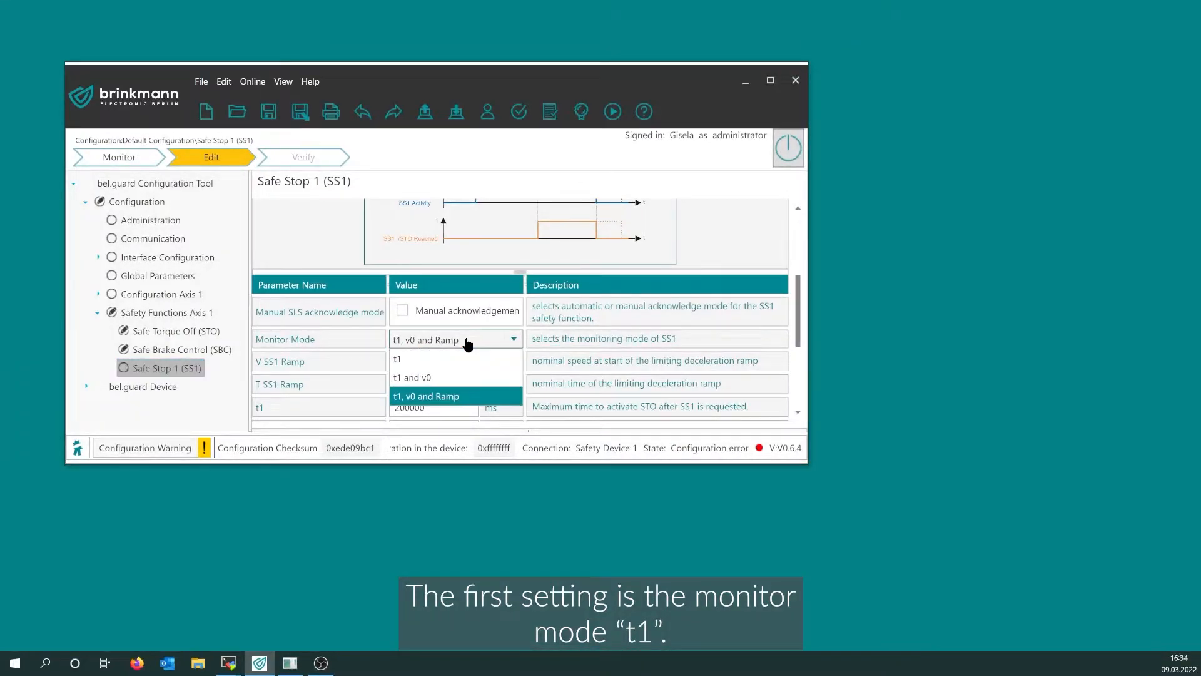
{"action": "left_click", "coordinate": [470, 356]}
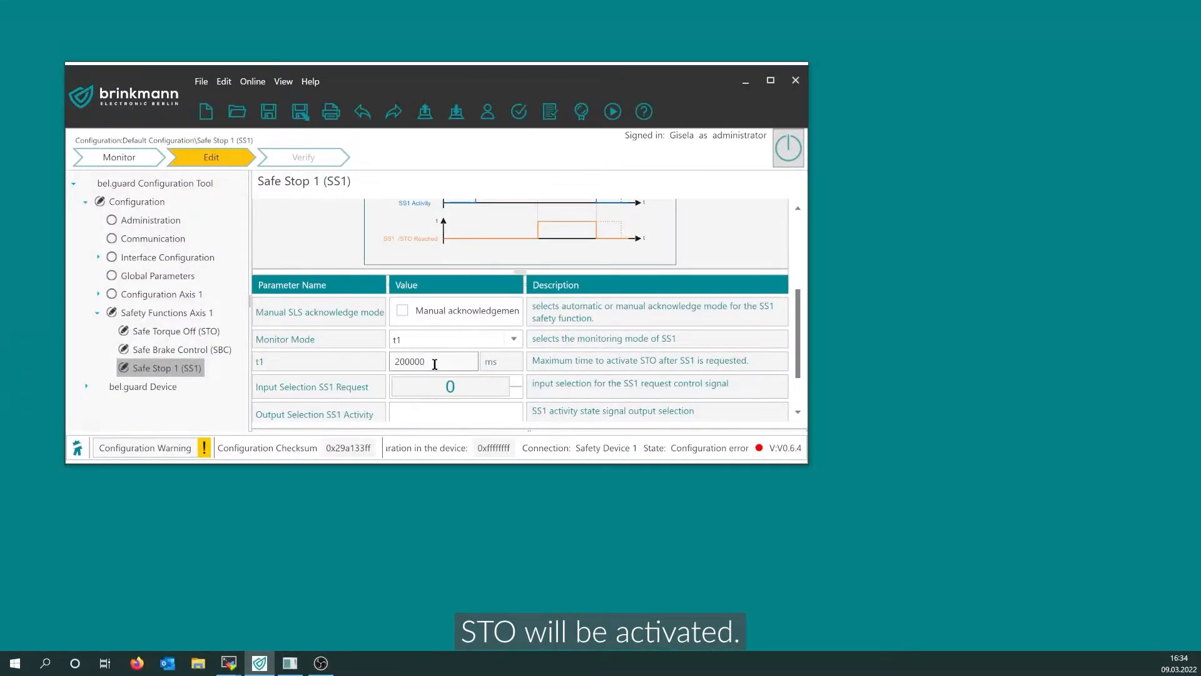
{"action": "left_click", "coordinate": [447, 344]}
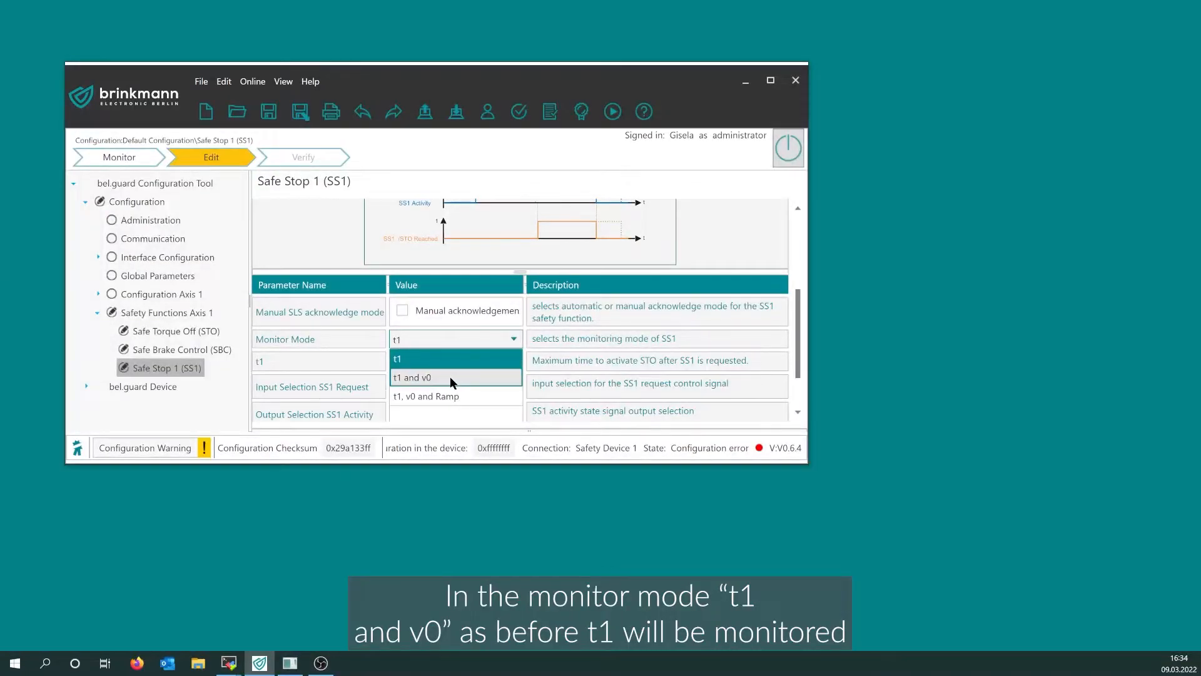
{"action": "left_click", "coordinate": [449, 378]}
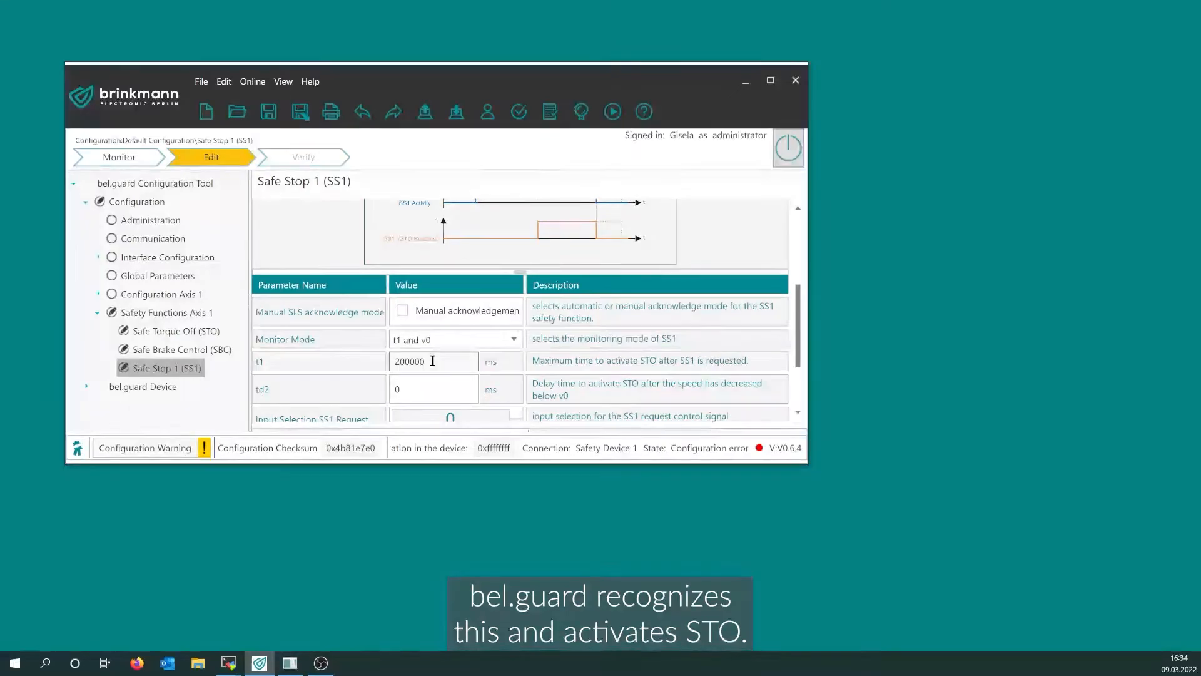
Set the Safe Stop 1 monitor mode to "t1, v0 and Ramp"
{"action": "left_click", "coordinate": [444, 340]}
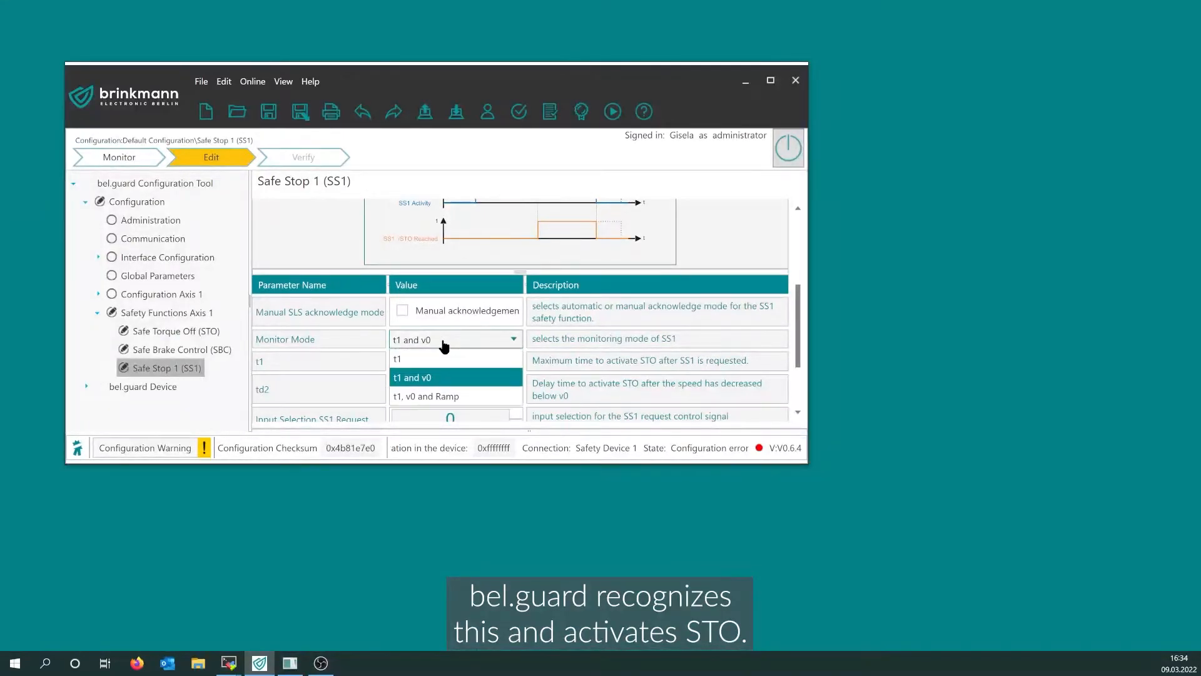
{"action": "left_click", "coordinate": [452, 395]}
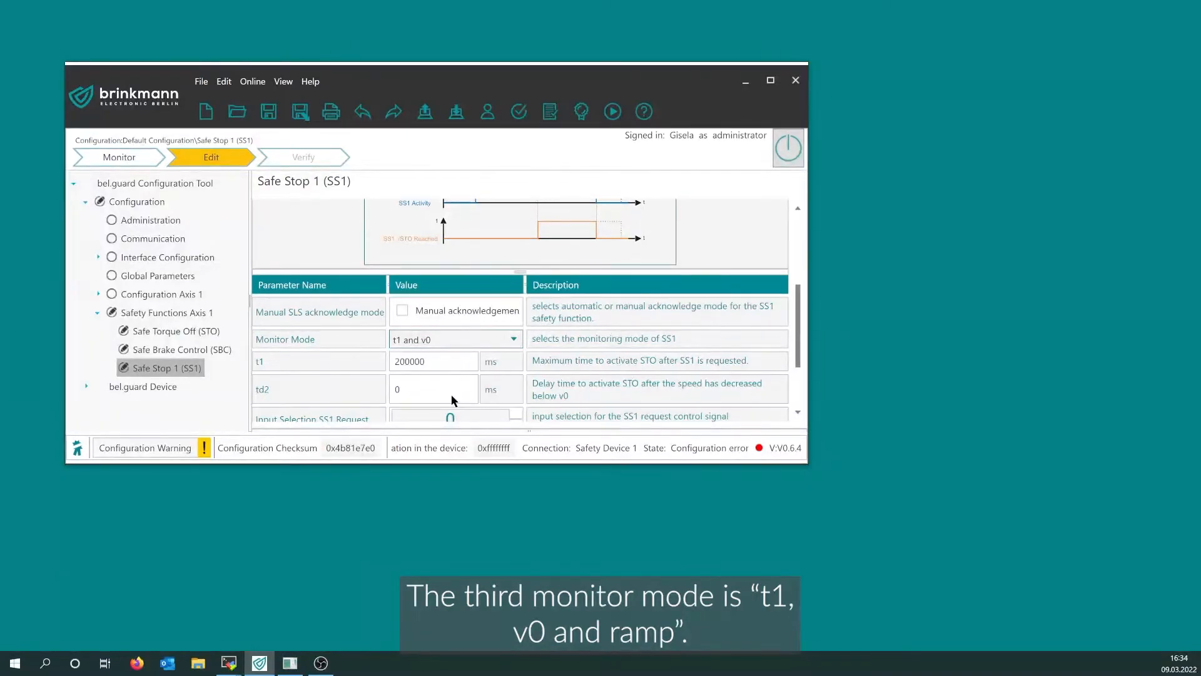
{"action": "scroll", "coordinate": [452, 392], "scroll_direction": "down", "scroll_amount": 1}
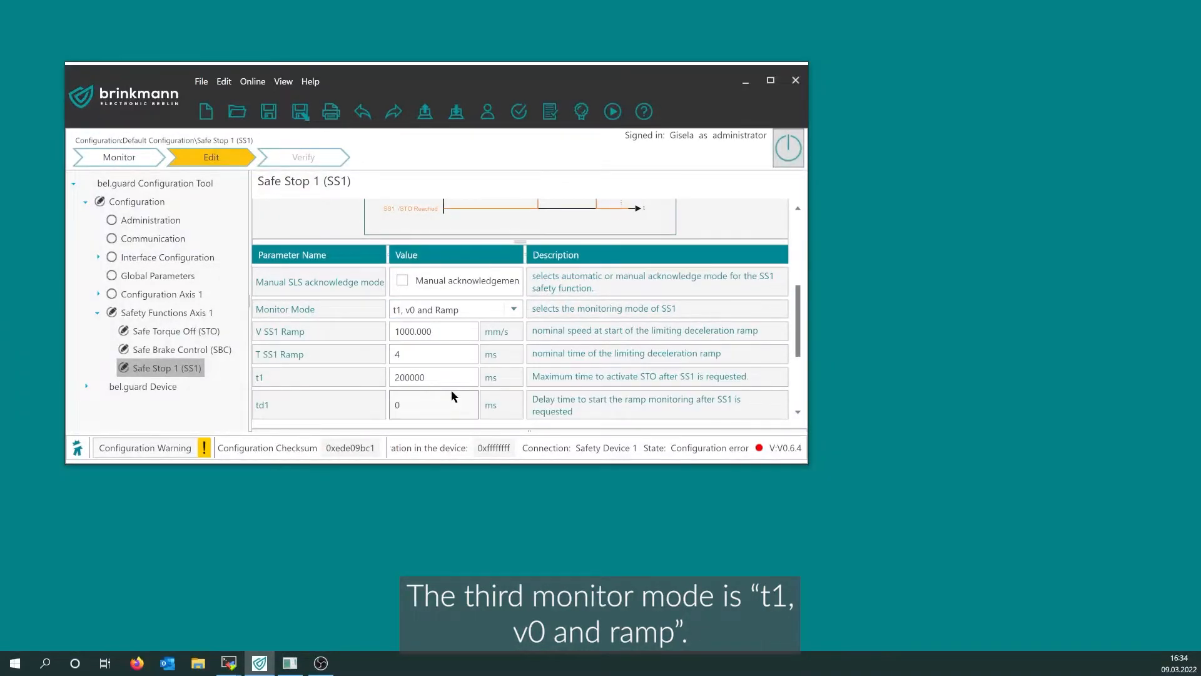
{"action": "scroll", "coordinate": [451, 395], "scroll_direction": "down", "scroll_amount": 1}
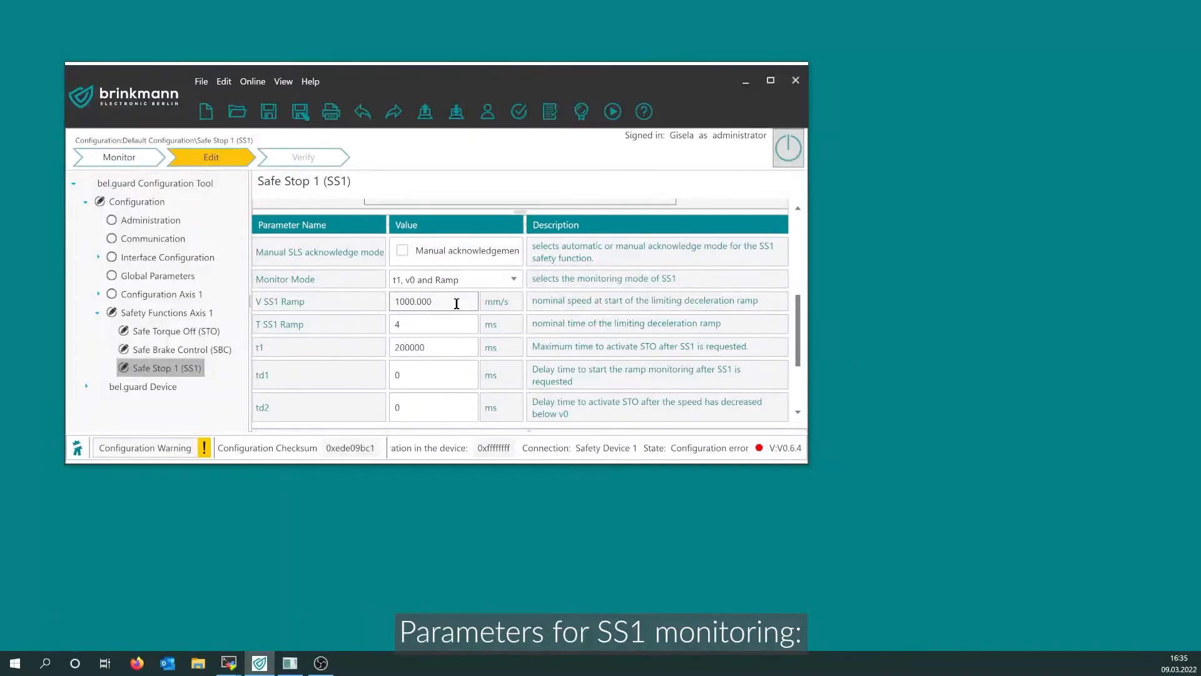
Try a Safe Stop 1 maximum time t1 of 250000 ms and set it back to 200000 ms
{"action": "left_click", "coordinate": [424, 353]}
{"action": "key", "text": "Delete"}
{"action": "type", "text": "5"}
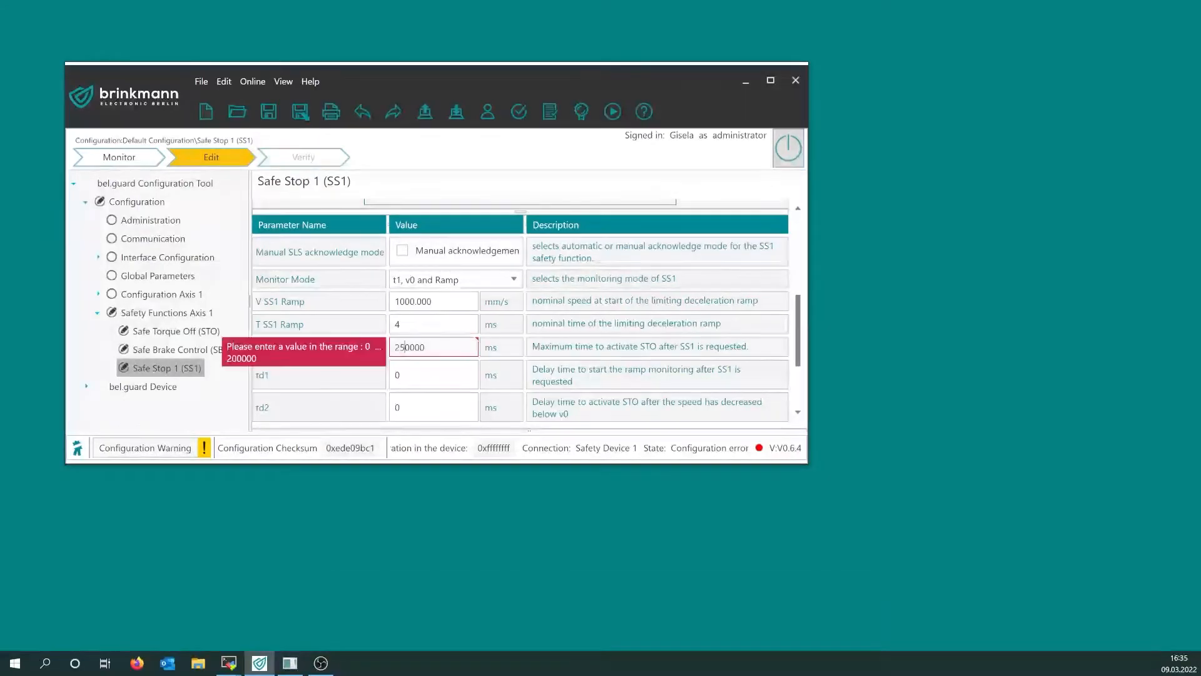
{"action": "left_click", "coordinate": [463, 344]}
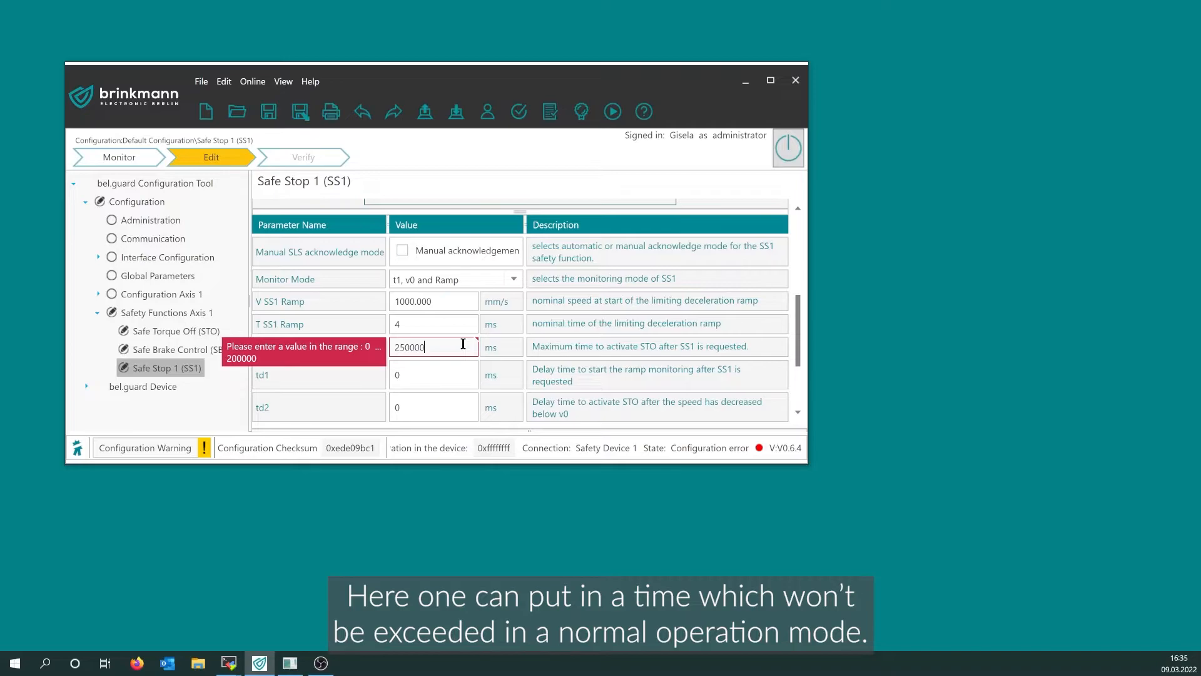
{"action": "left_click", "coordinate": [405, 348]}
{"action": "key", "text": "BackSpace"}
{"action": "type", "text": "0"}
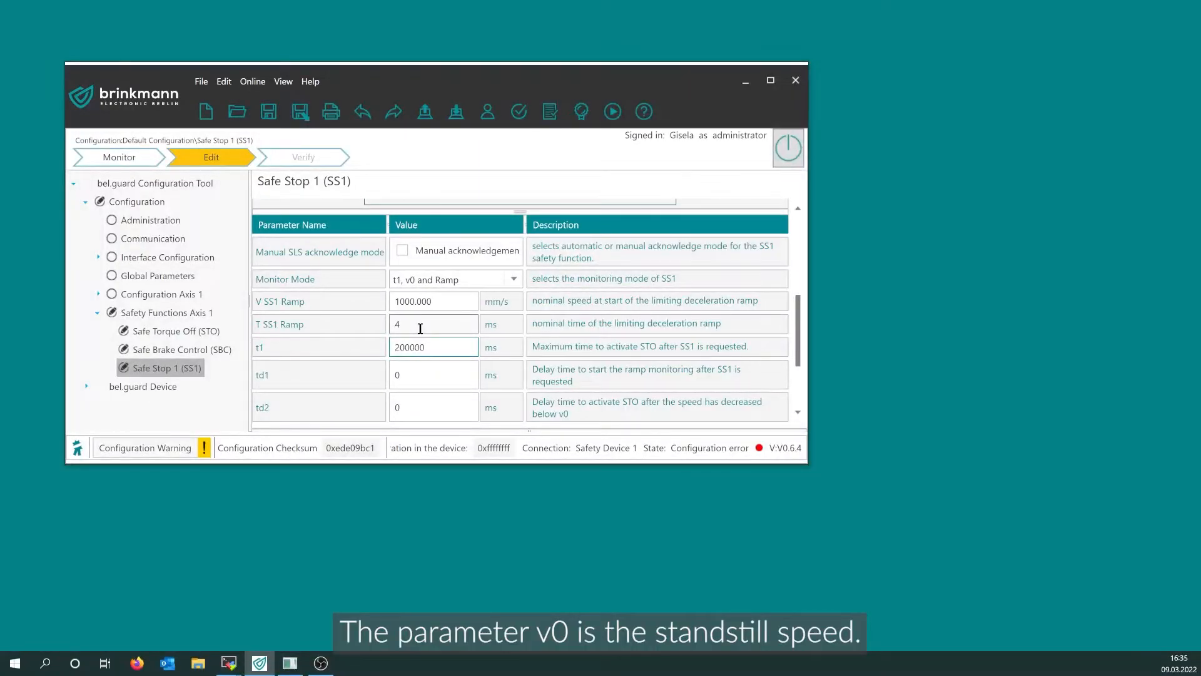
Set the Zero Speed v0 parameter in the axis 1 configuration to 0.010 mm/s
{"action": "scroll", "coordinate": [436, 349], "scroll_direction": "down", "scroll_amount": 2}
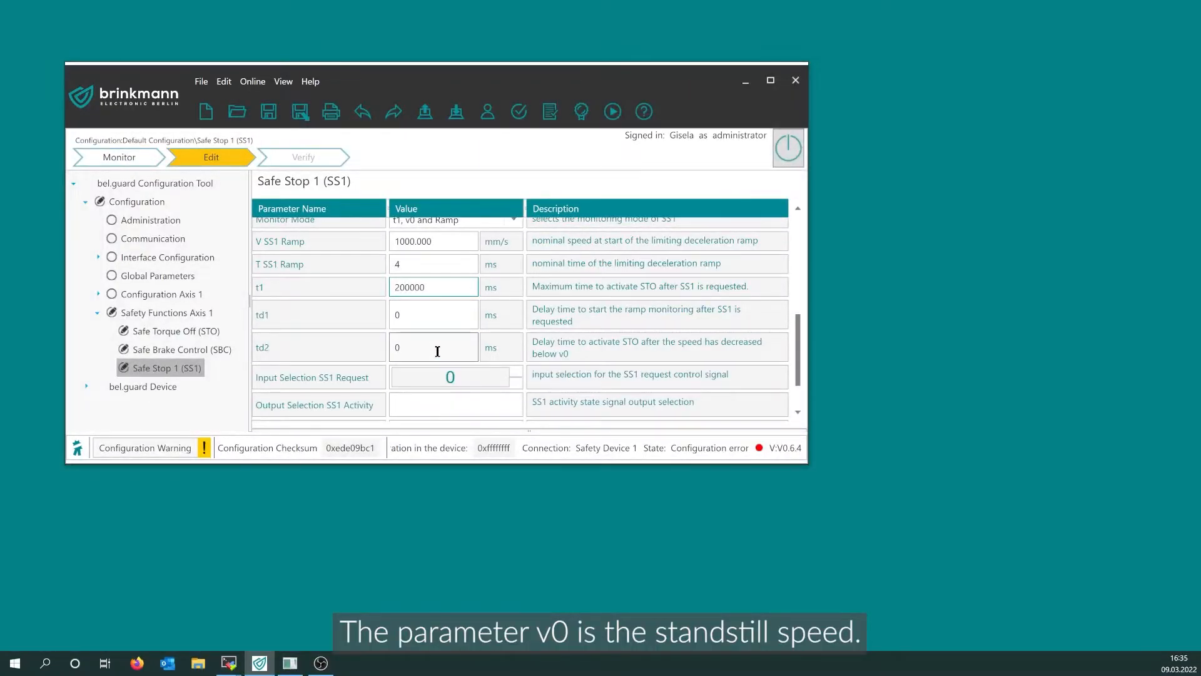
{"action": "scroll", "coordinate": [441, 333], "scroll_direction": "down", "scroll_amount": 2}
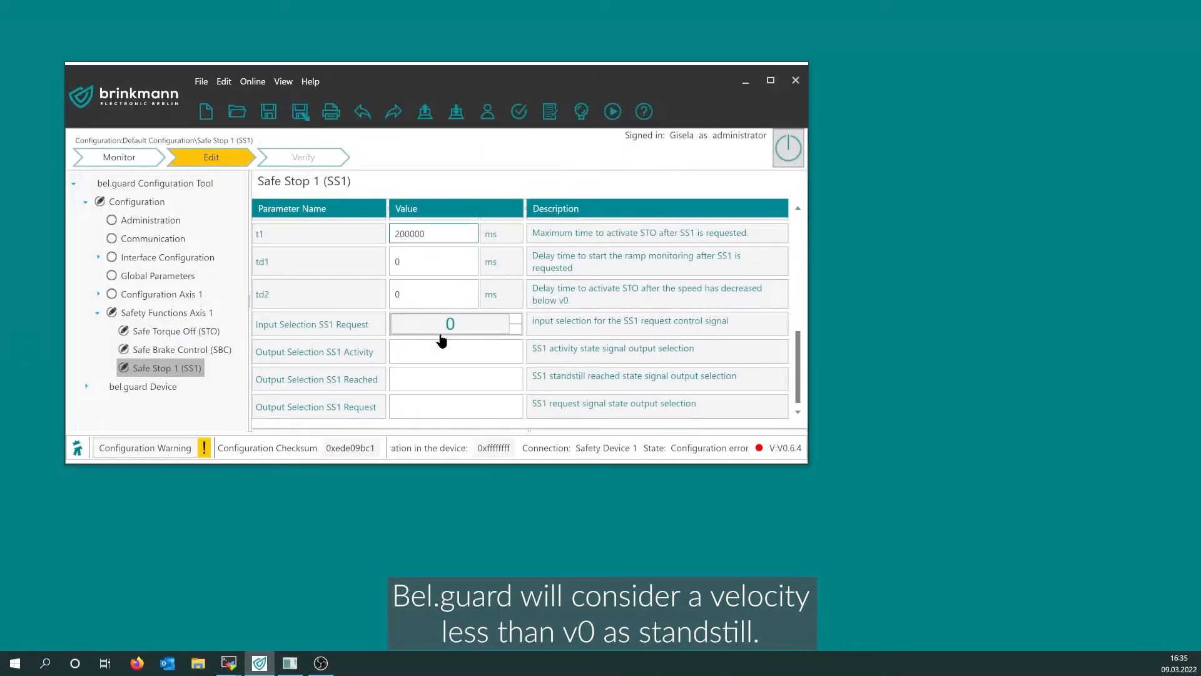
{"action": "scroll", "coordinate": [435, 310], "scroll_direction": "up", "scroll_amount": 4}
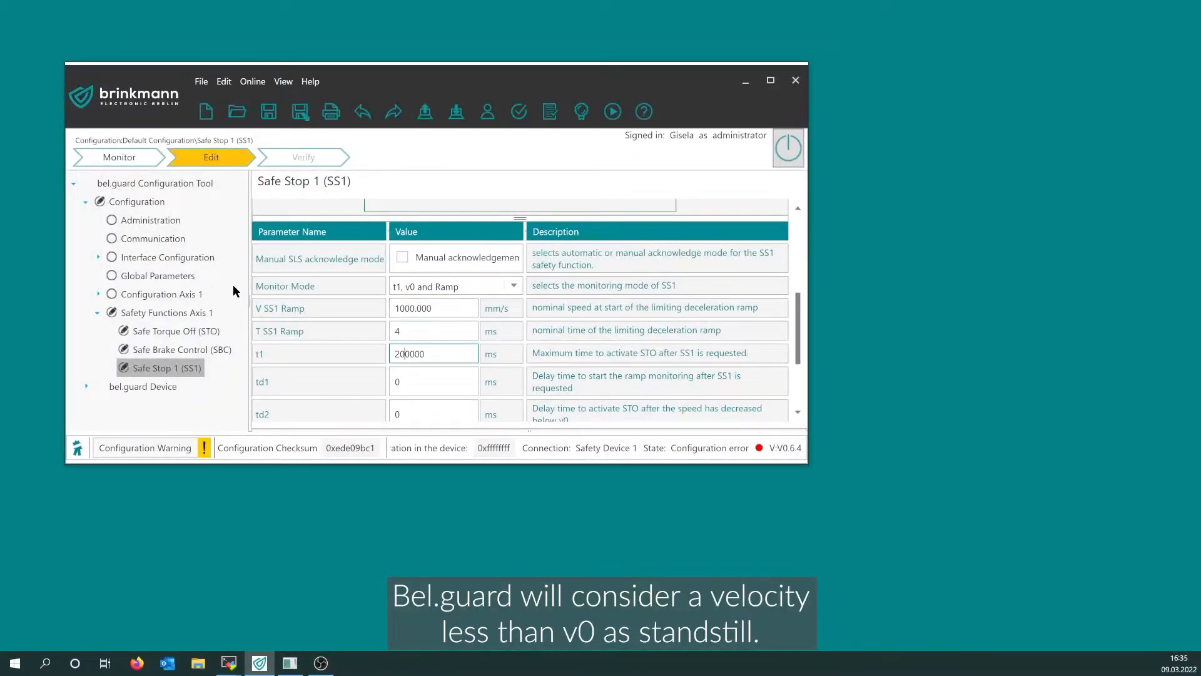
{"action": "left_click", "coordinate": [179, 295]}
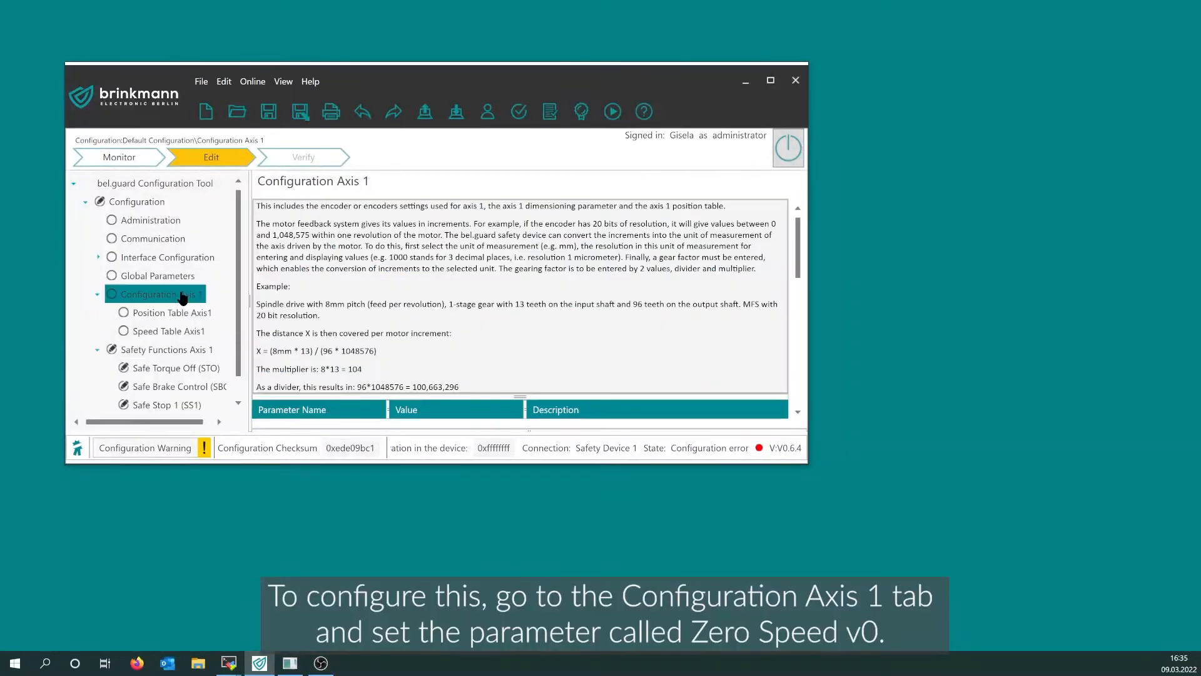
{"action": "scroll", "coordinate": [353, 316], "scroll_direction": "down", "scroll_amount": 3}
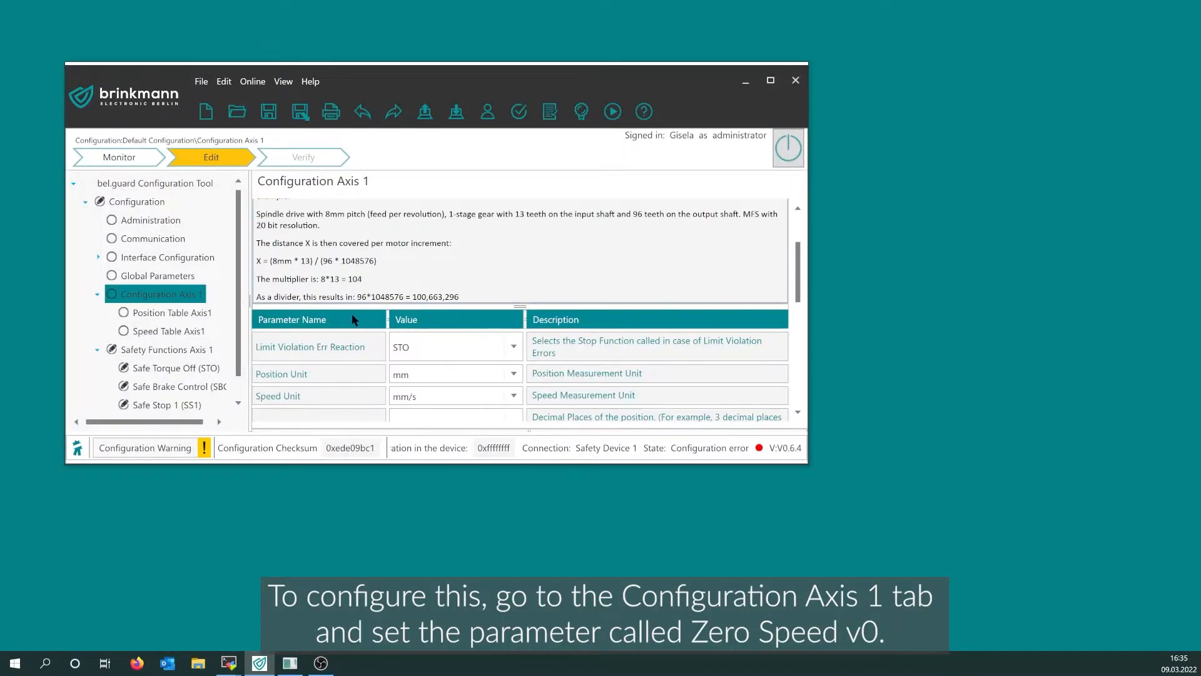
{"action": "scroll", "coordinate": [370, 362], "scroll_direction": "down", "scroll_amount": 4}
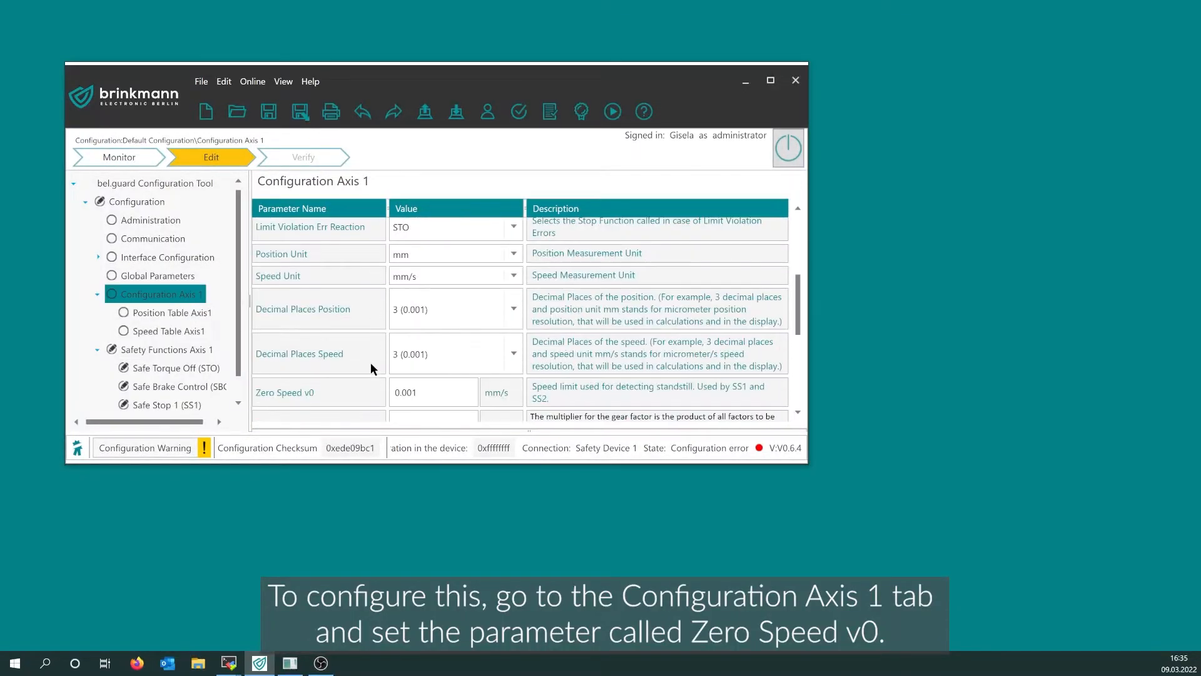
{"action": "left_click", "coordinate": [417, 393]}
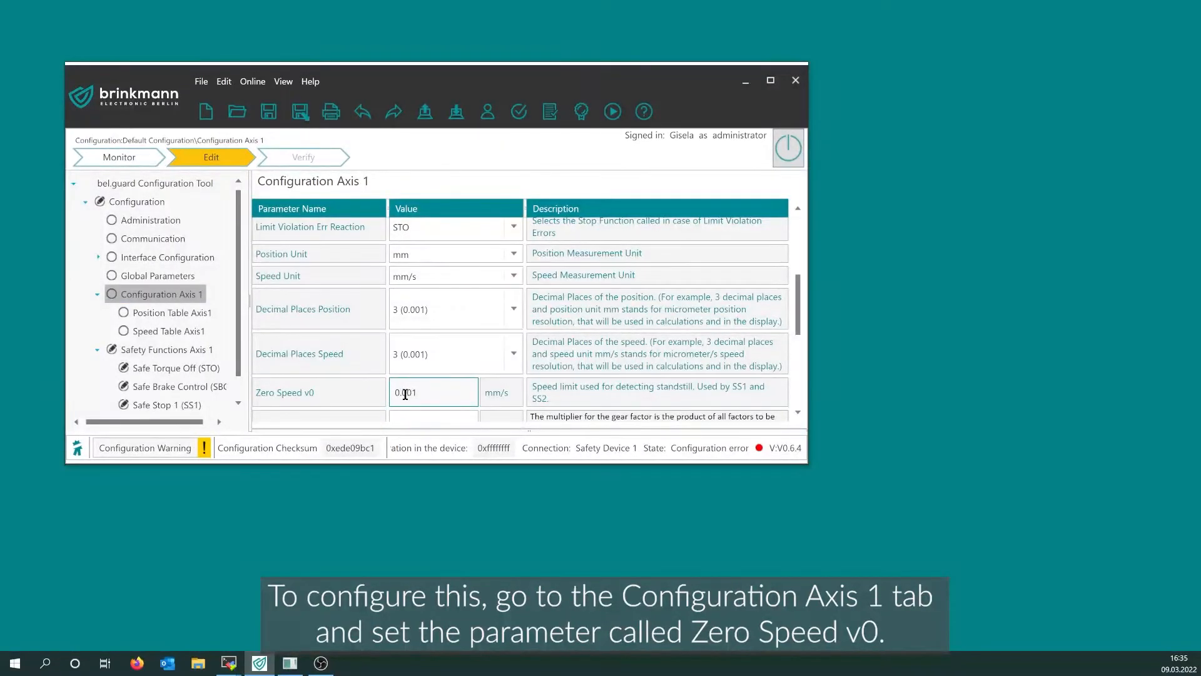
{"action": "key", "text": "BackSpace"}
{"action": "type", "text": "0"}
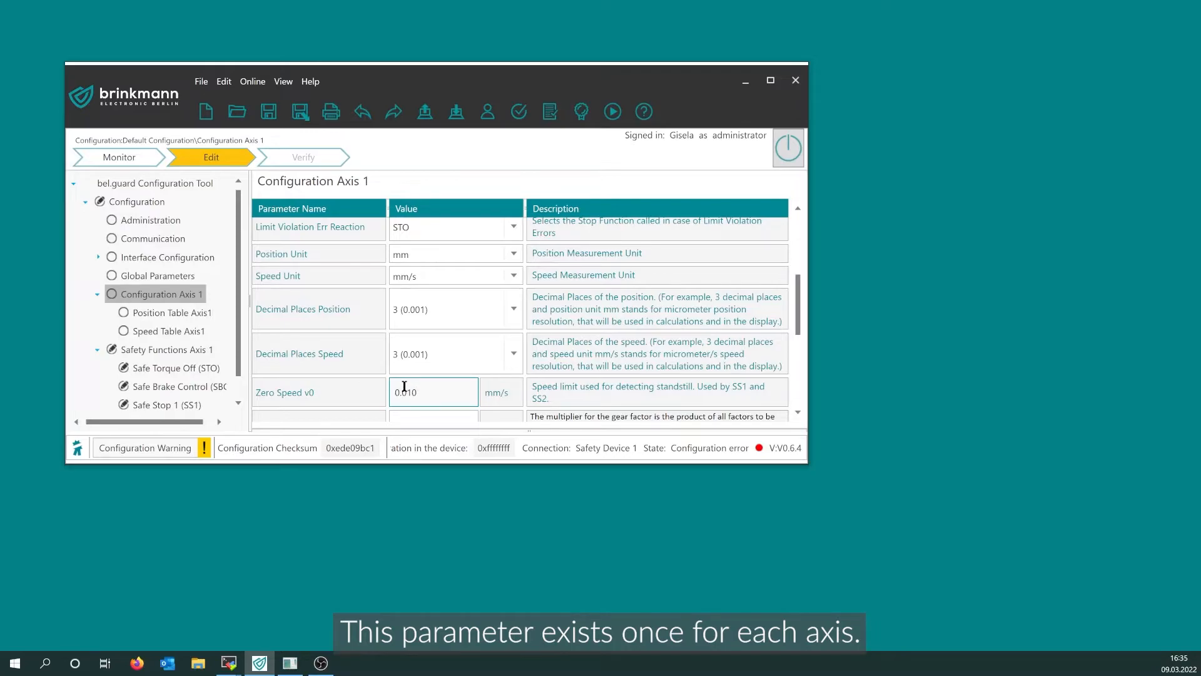
{"action": "key", "text": "Return"}
Return to the Safe Stop 1 parameters and assign digital output Q2 to the SS1 Reached signal
{"action": "left_click", "coordinate": [175, 405]}
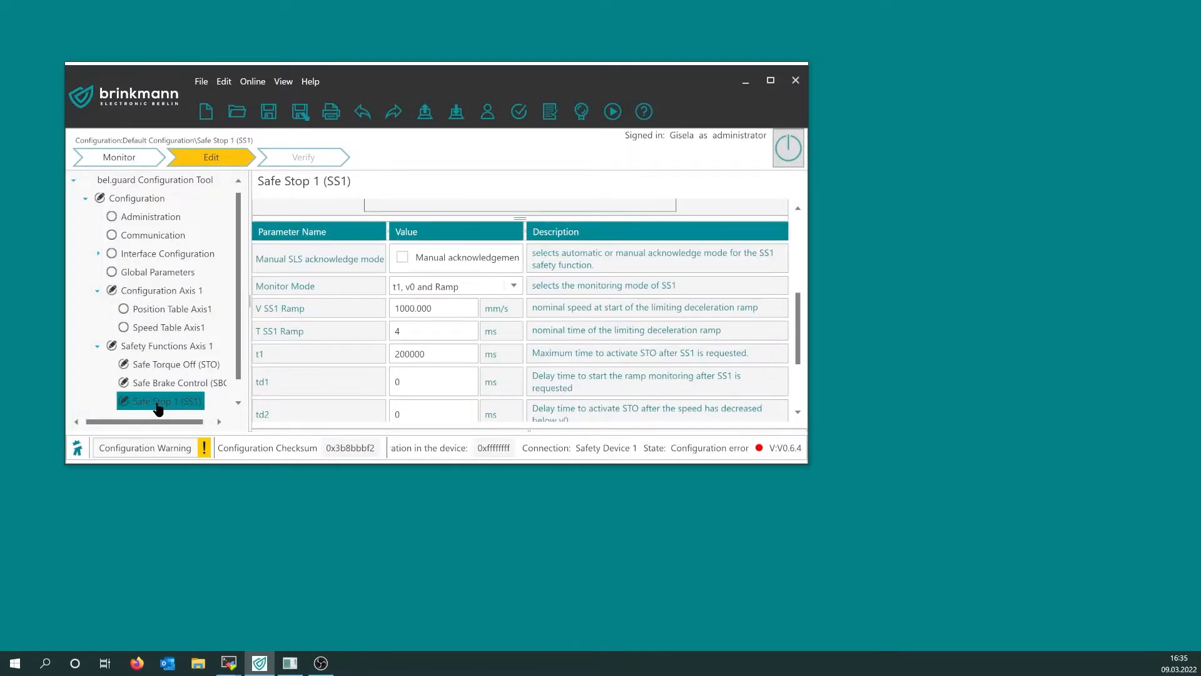
{"action": "left_click", "coordinate": [431, 329]}
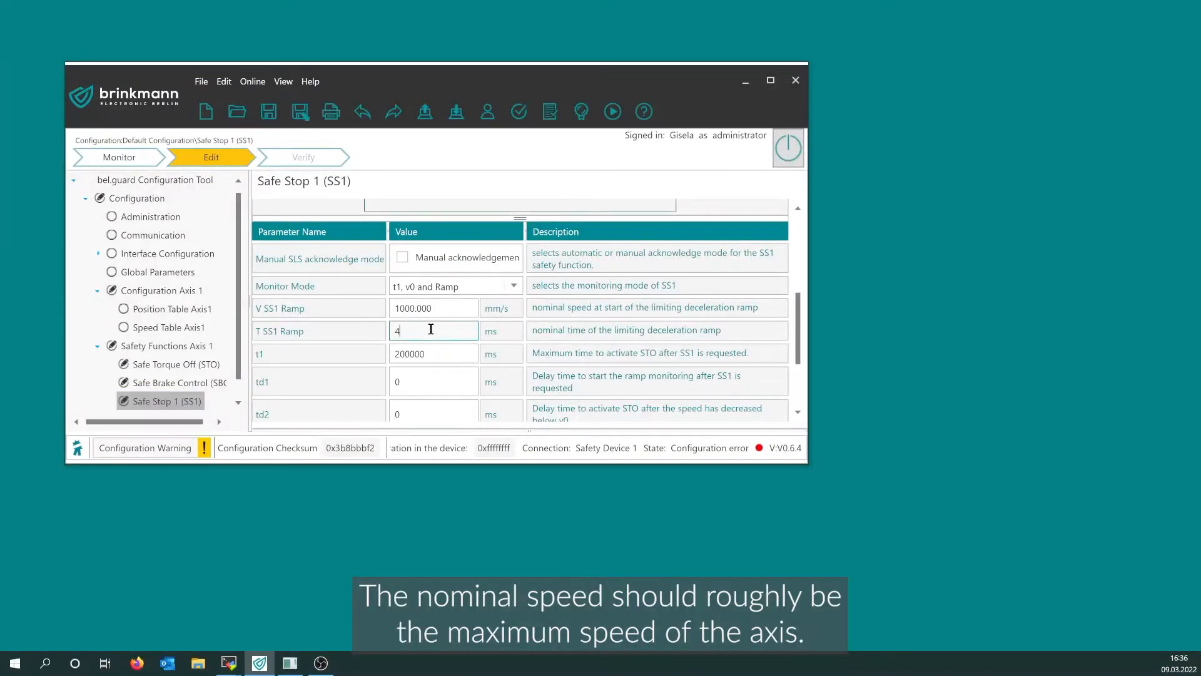
{"action": "key", "text": "Return"}
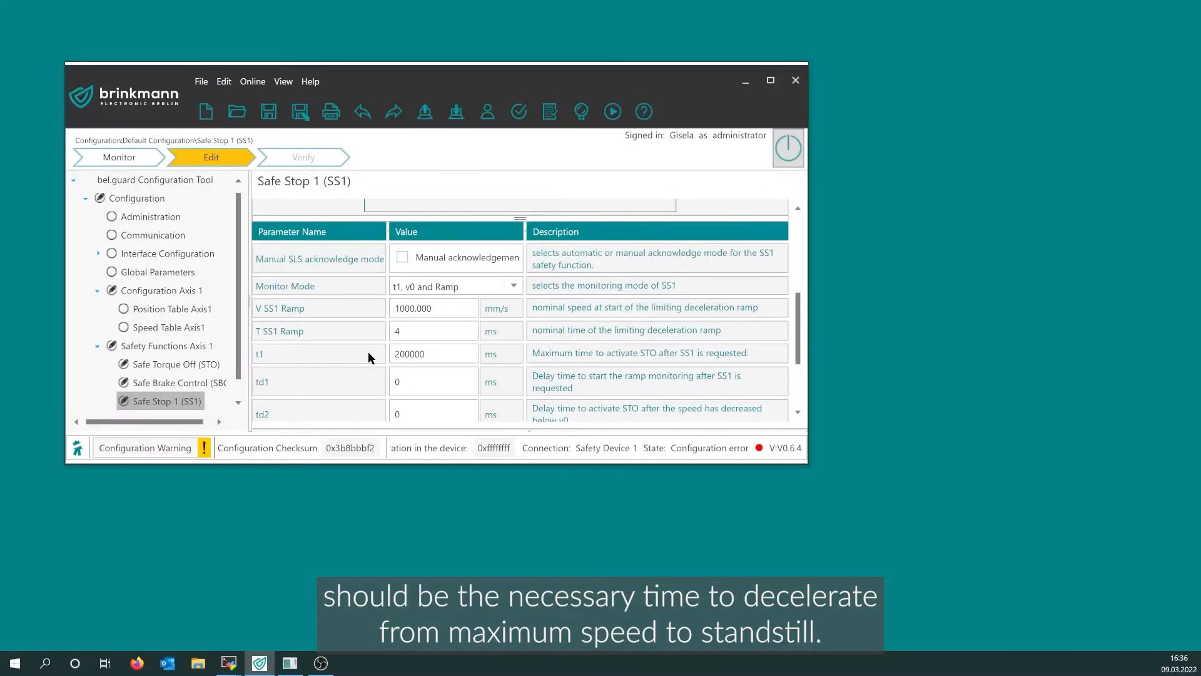
{"action": "scroll", "coordinate": [368, 351], "scroll_direction": "down", "scroll_amount": 2}
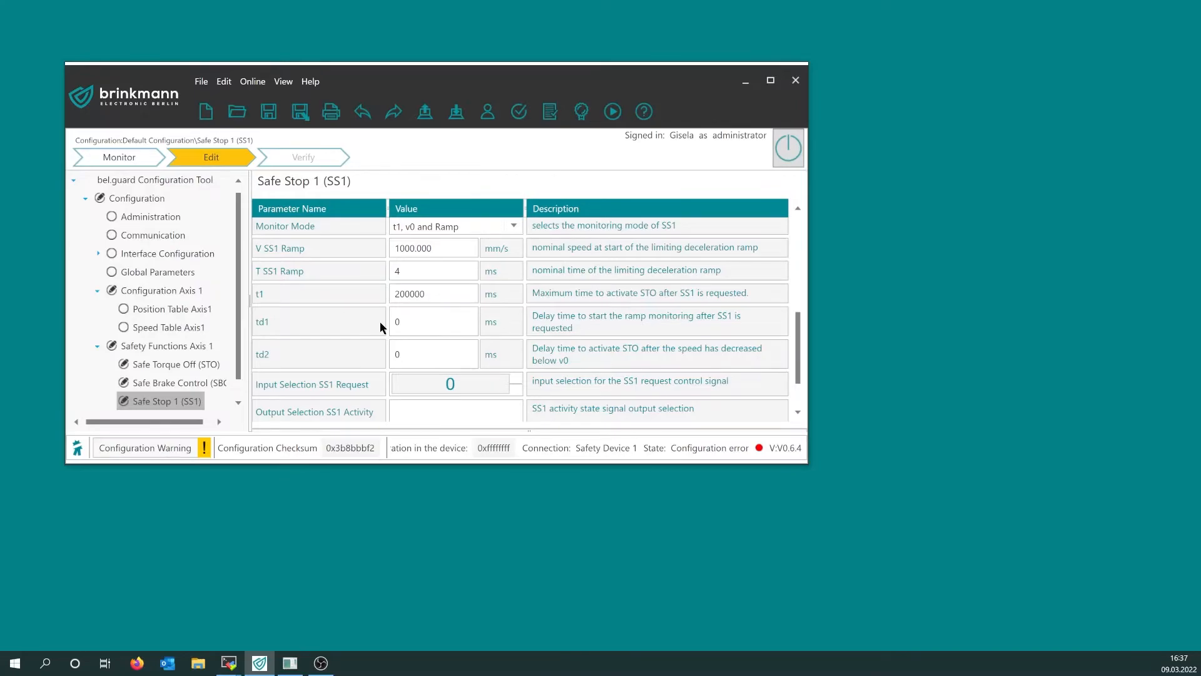
{"action": "scroll", "coordinate": [374, 335], "scroll_direction": "down", "scroll_amount": 3}
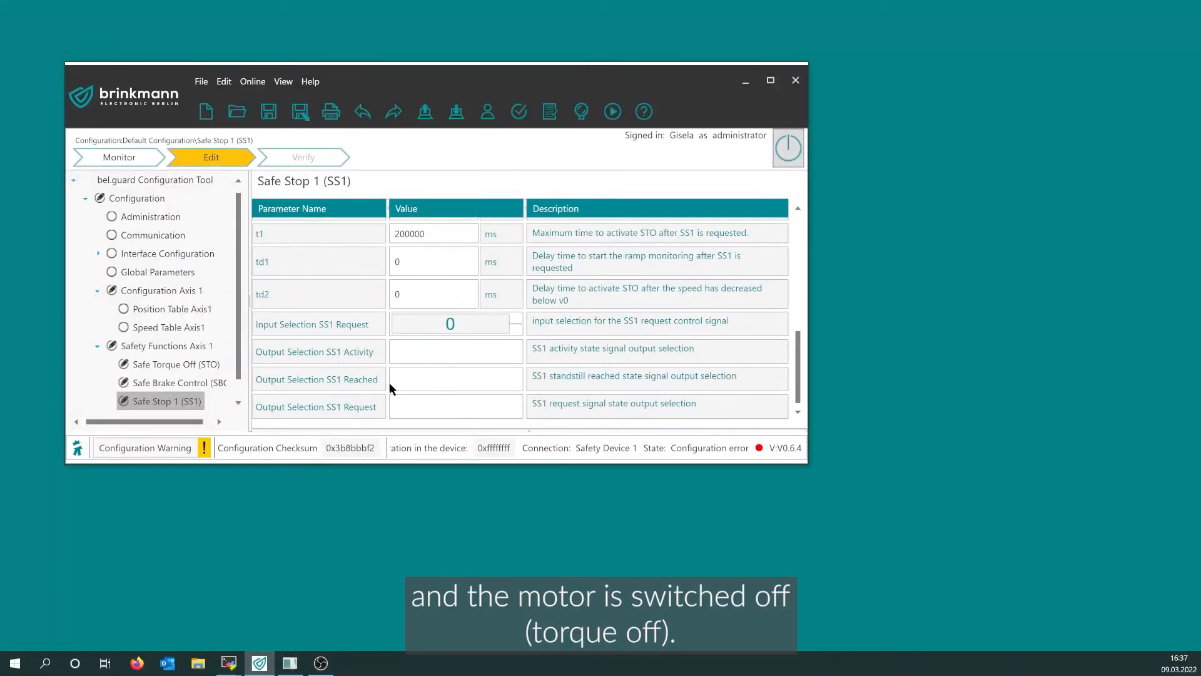
{"action": "left_click", "coordinate": [473, 387]}
{"action": "left_click", "coordinate": [472, 386]}
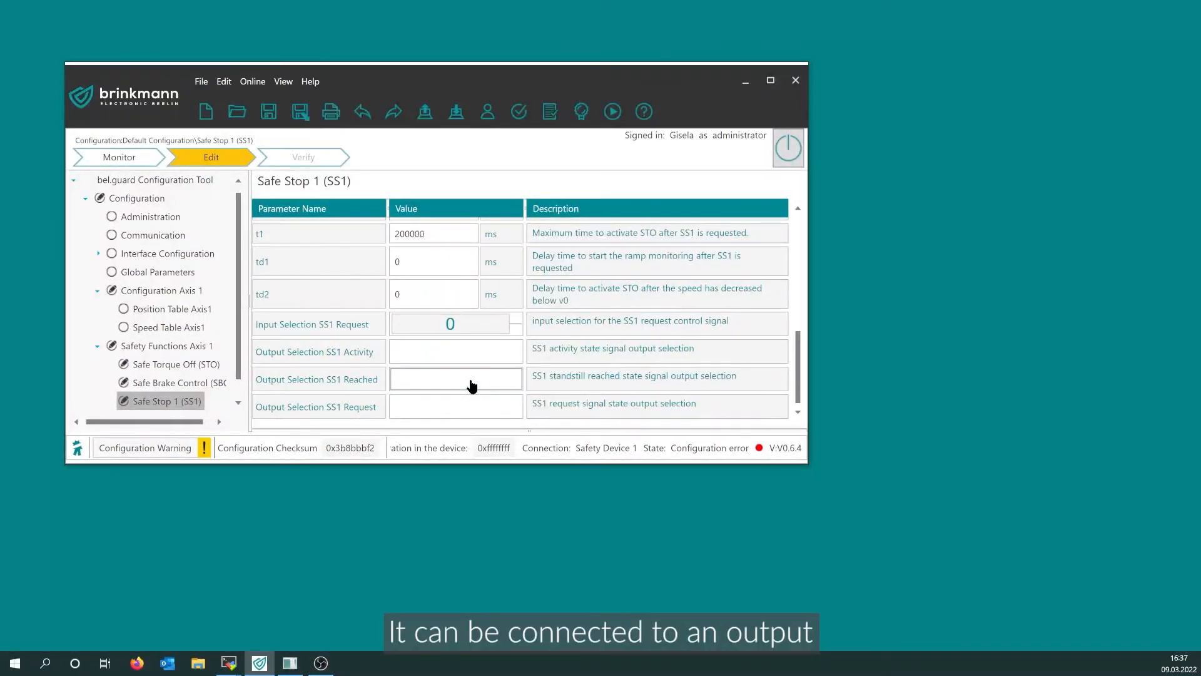
{"action": "left_click", "coordinate": [482, 199]}
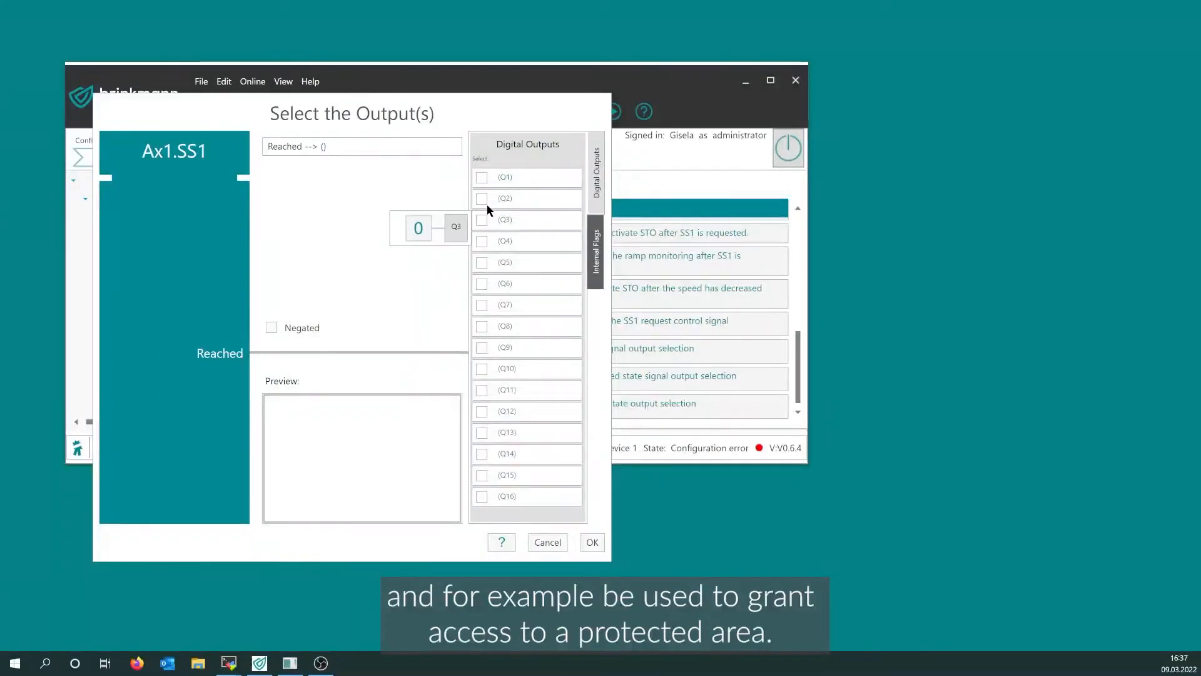
{"action": "left_click", "coordinate": [594, 541]}
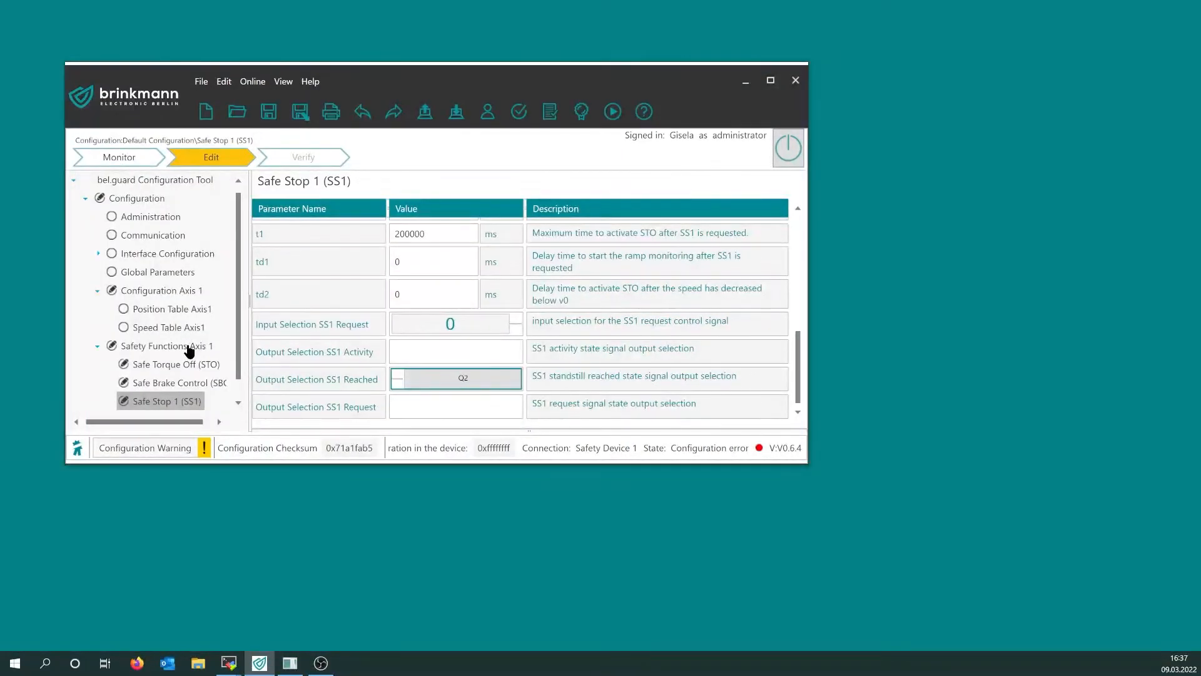
Set the SS2 use count for axis 1 to 1 and review the Safe Stop 2 parameters
{"action": "left_click", "coordinate": [190, 349]}
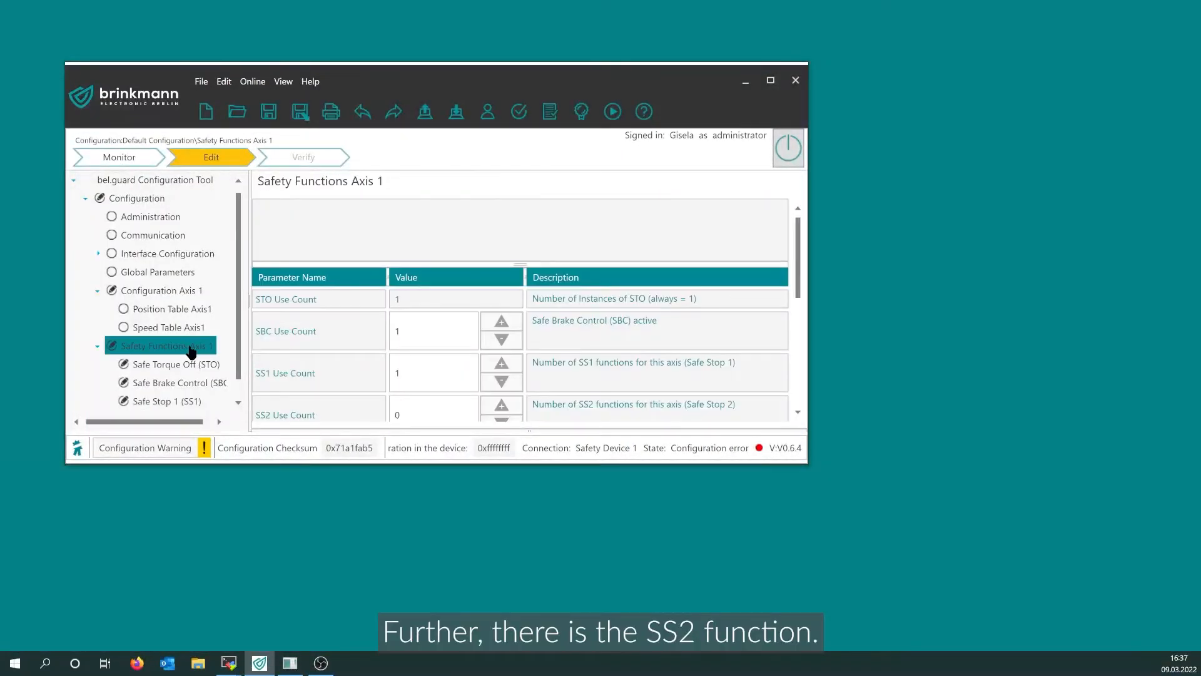
{"action": "left_click", "coordinate": [502, 407]}
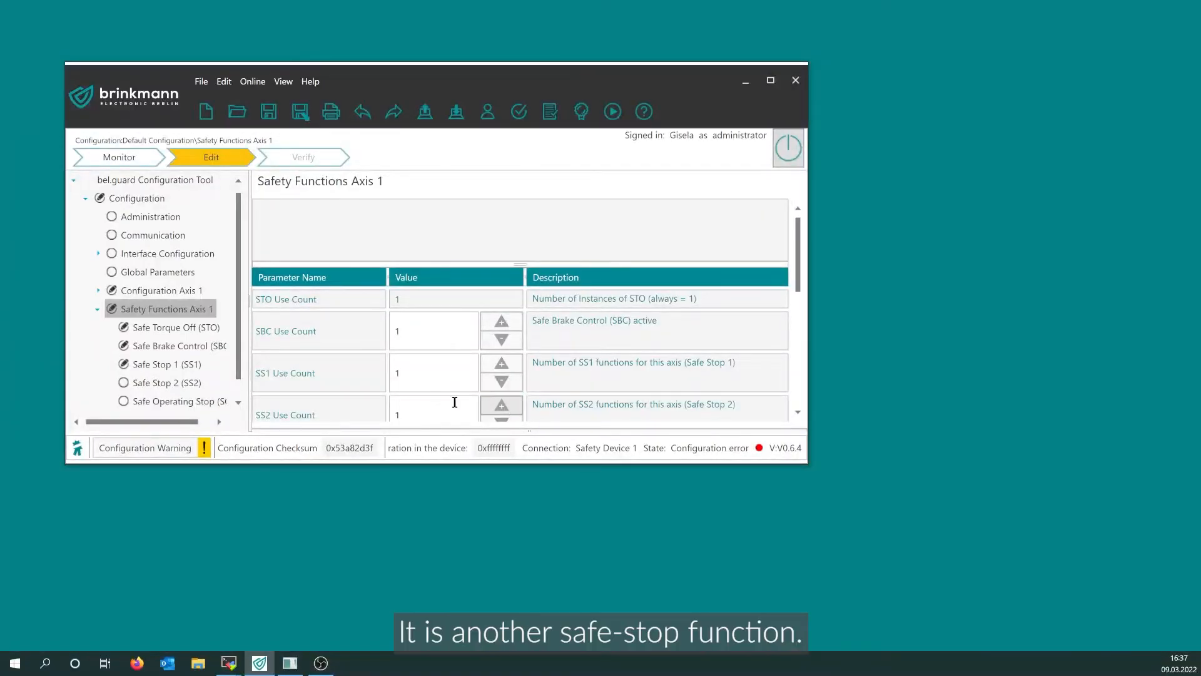
{"action": "left_click", "coordinate": [170, 384]}
{"action": "scroll", "coordinate": [294, 383], "scroll_direction": "down", "scroll_amount": 3}
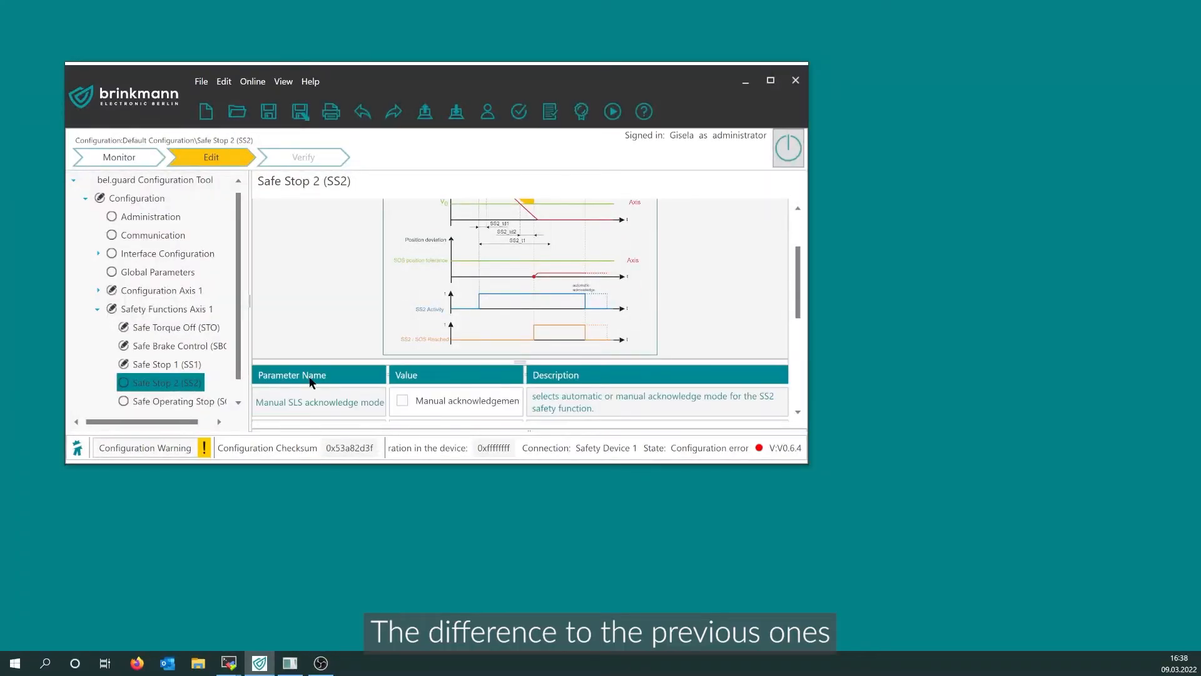
{"action": "scroll", "coordinate": [552, 347], "scroll_direction": "down", "scroll_amount": 3}
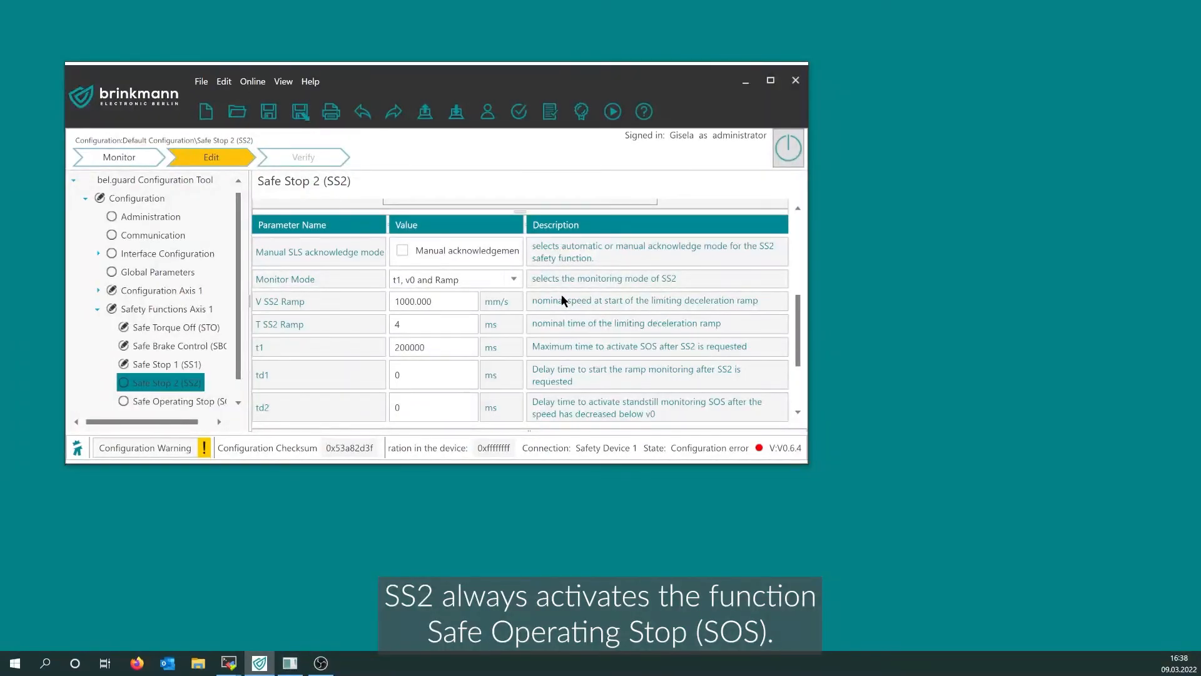
{"action": "scroll", "coordinate": [561, 300], "scroll_direction": "down", "scroll_amount": 1}
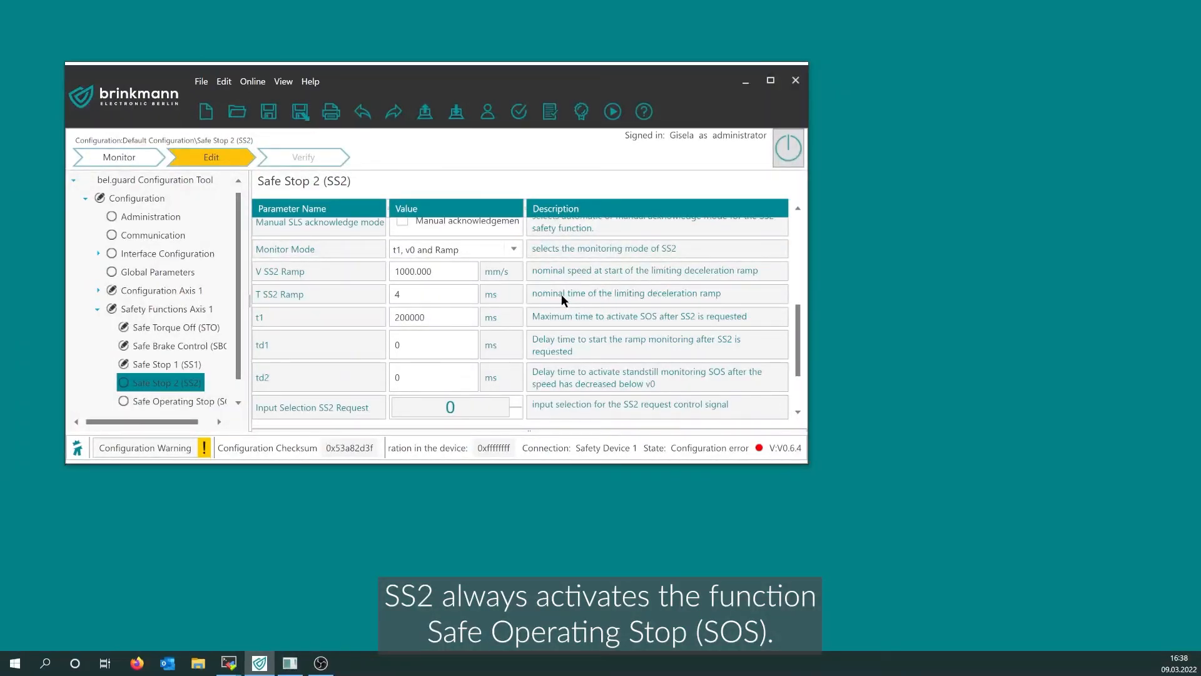
Set the SOS Deviation Limit of the Safe Operating Stop function to 0.010 mm
{"action": "left_click", "coordinate": [191, 406]}
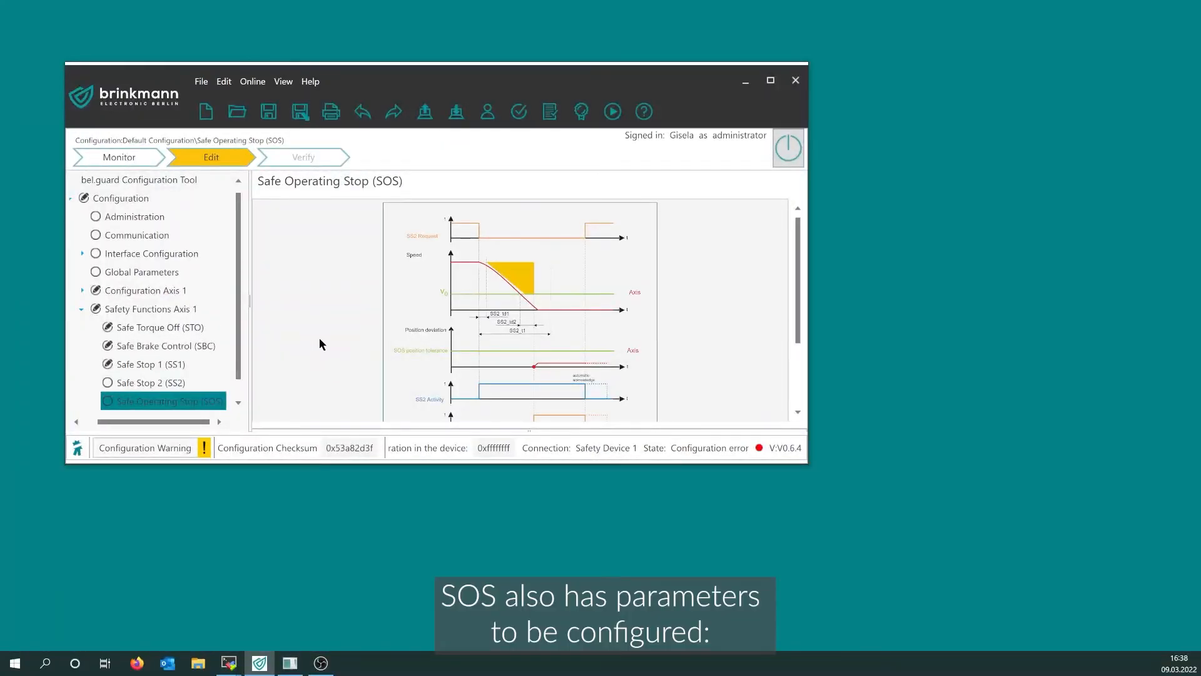
{"action": "scroll", "coordinate": [319, 344], "scroll_direction": "down", "scroll_amount": 3}
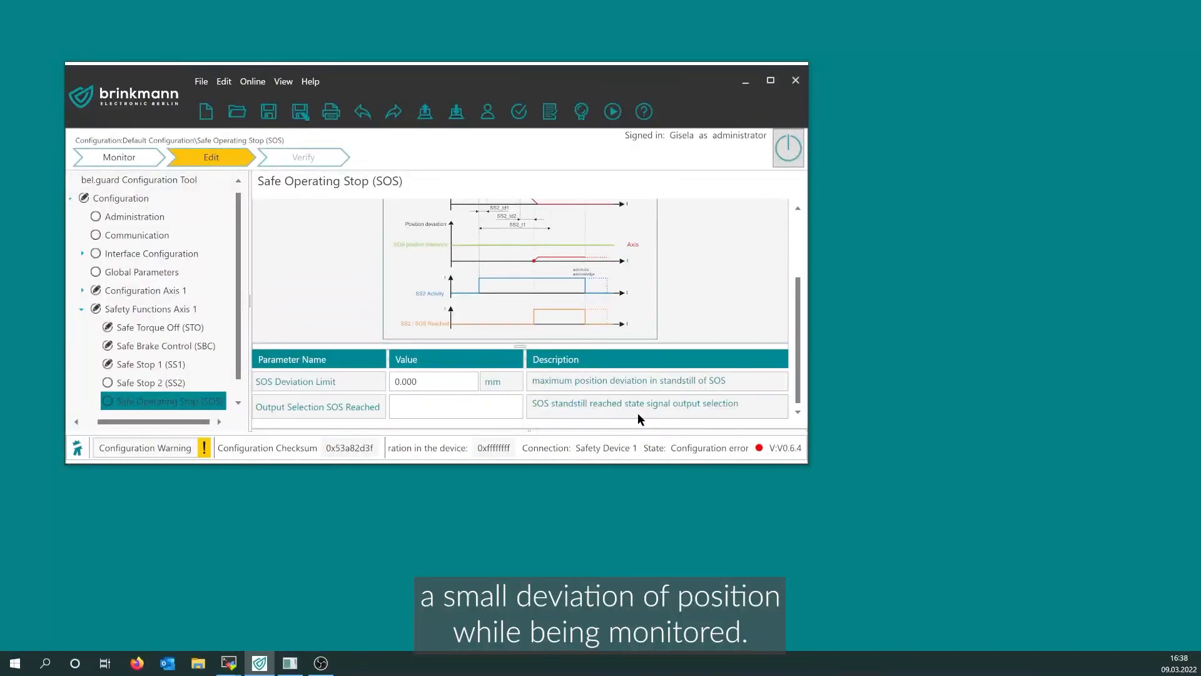
{"action": "left_click", "coordinate": [418, 382]}
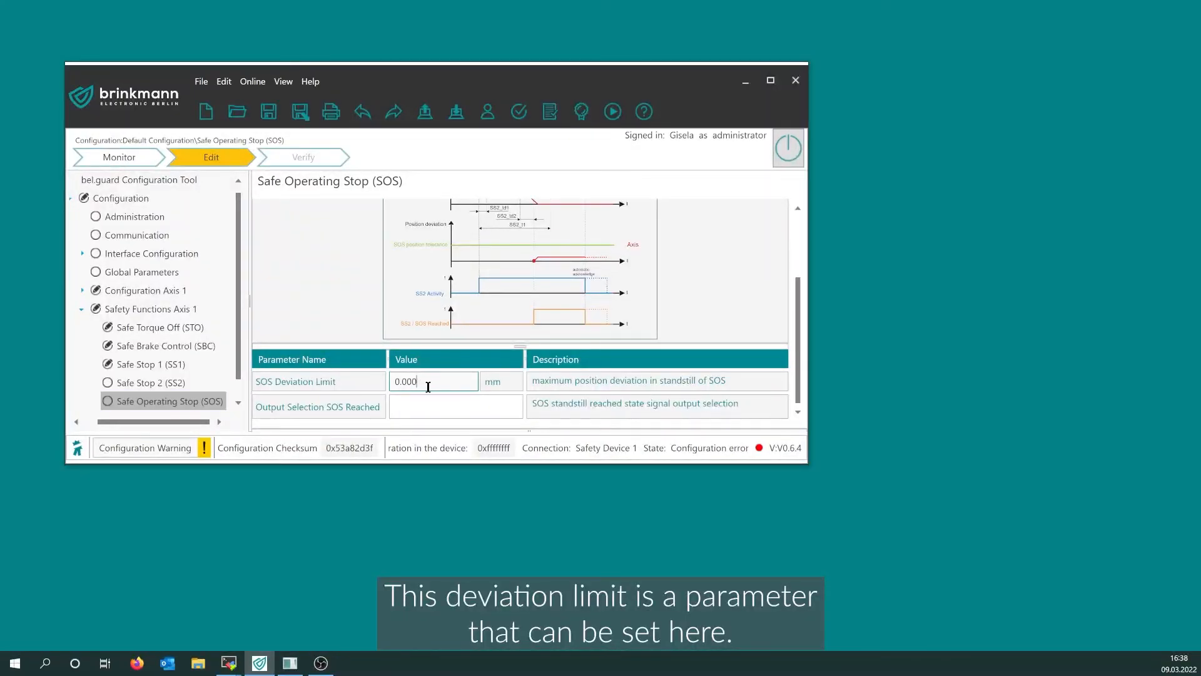
{"action": "key", "text": "BackSpace"}
{"action": "key", "text": "BackSpace"}
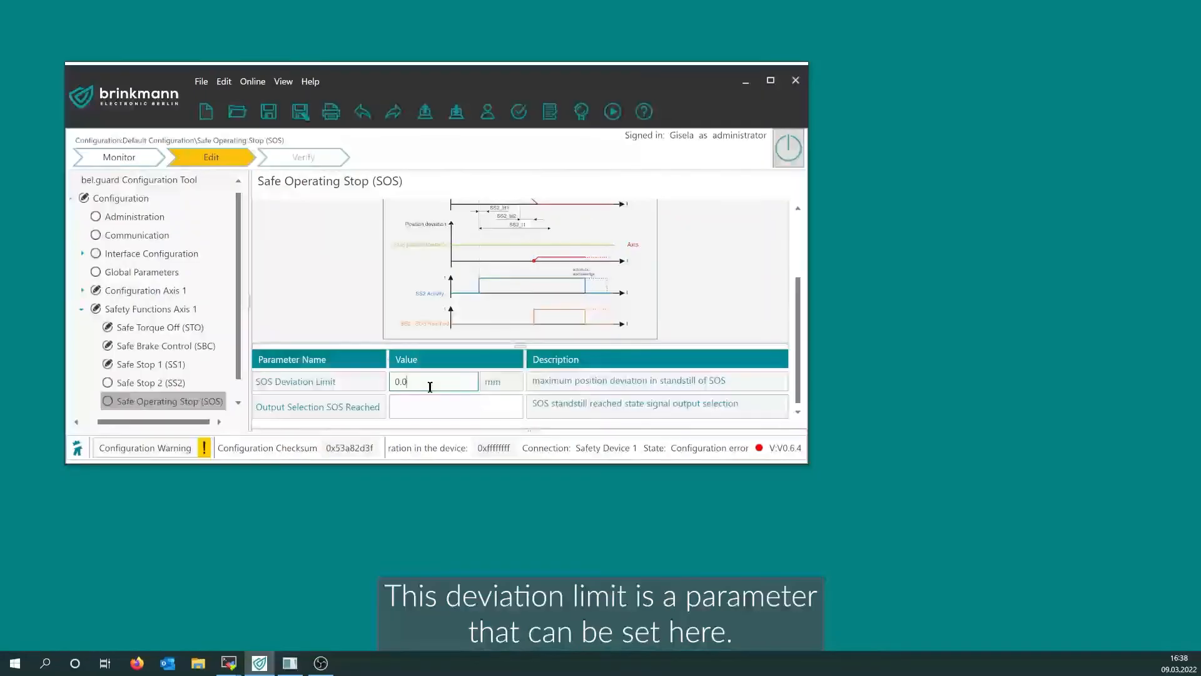
{"action": "type", "text": "10"}
{"action": "key", "text": "Tab"}
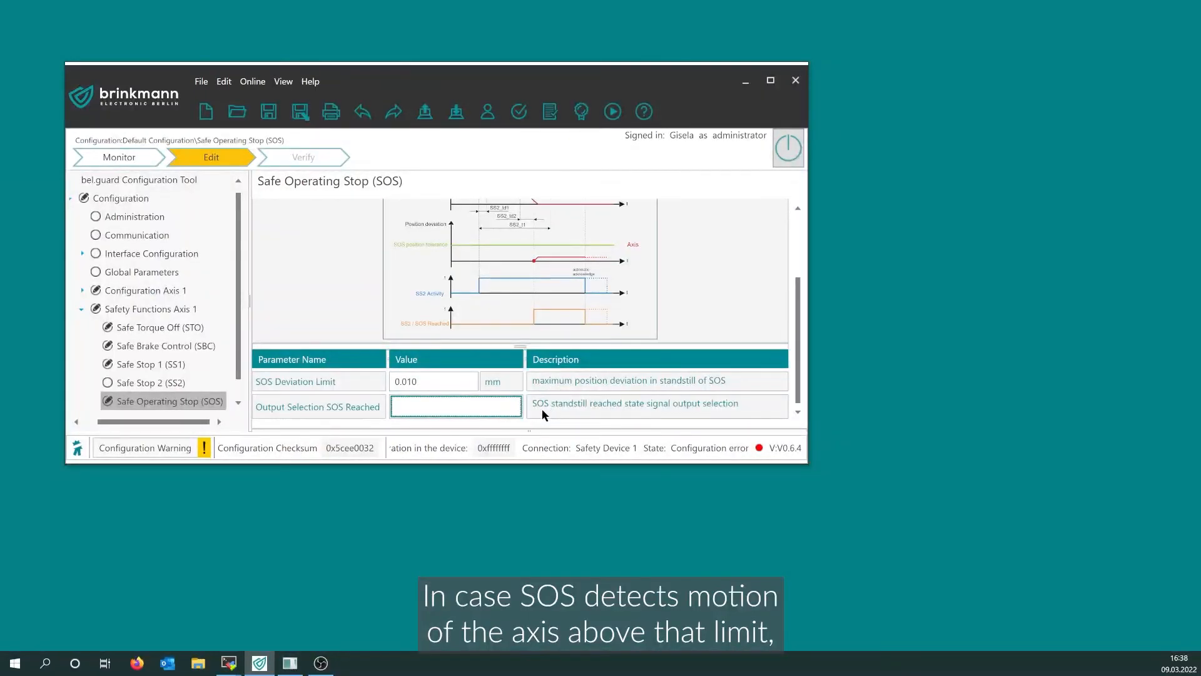
{"action": "left_click", "coordinate": [525, 414]}
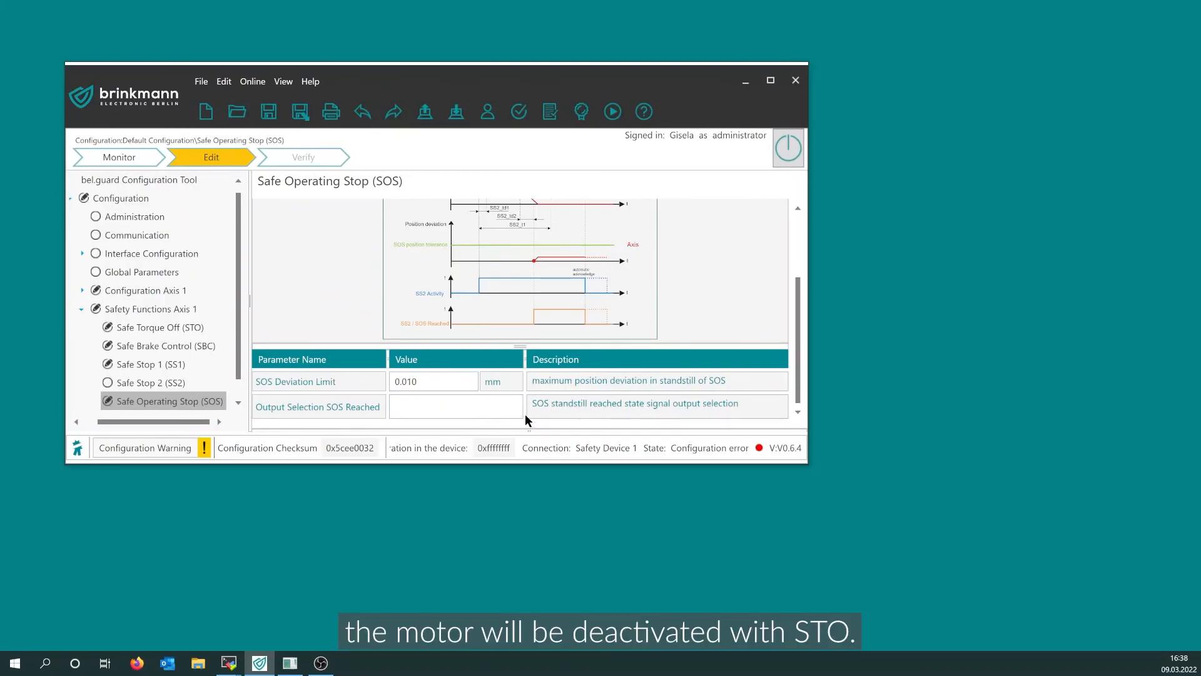